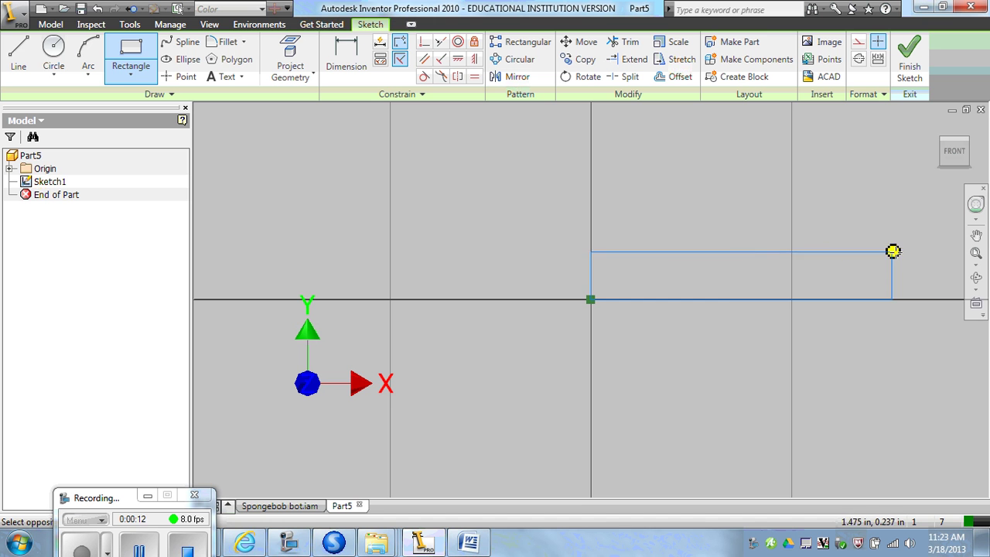
- Sketch a rectangle about 0.24 in high starting at the origin and dimension its length as 7 7/8 in
click(954, 251)
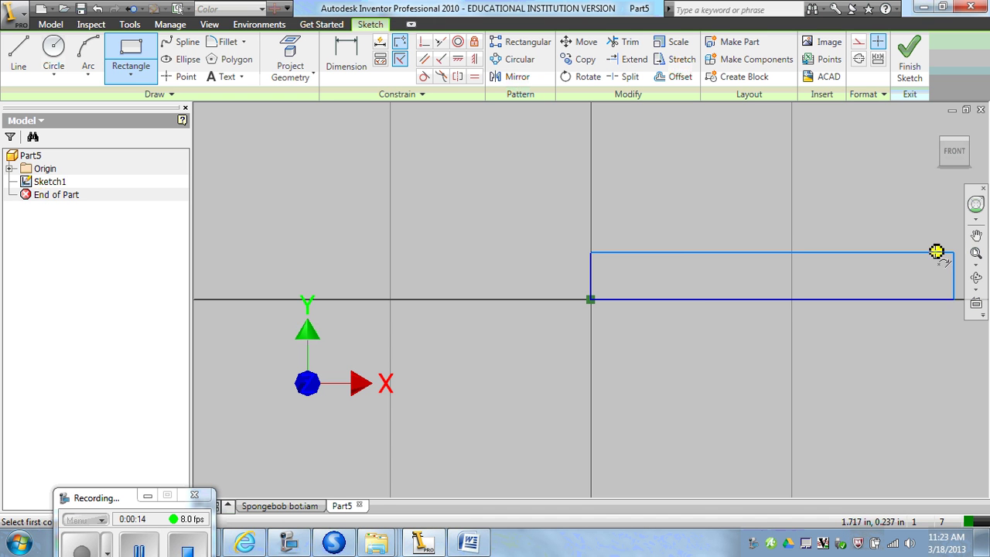
click(354, 58)
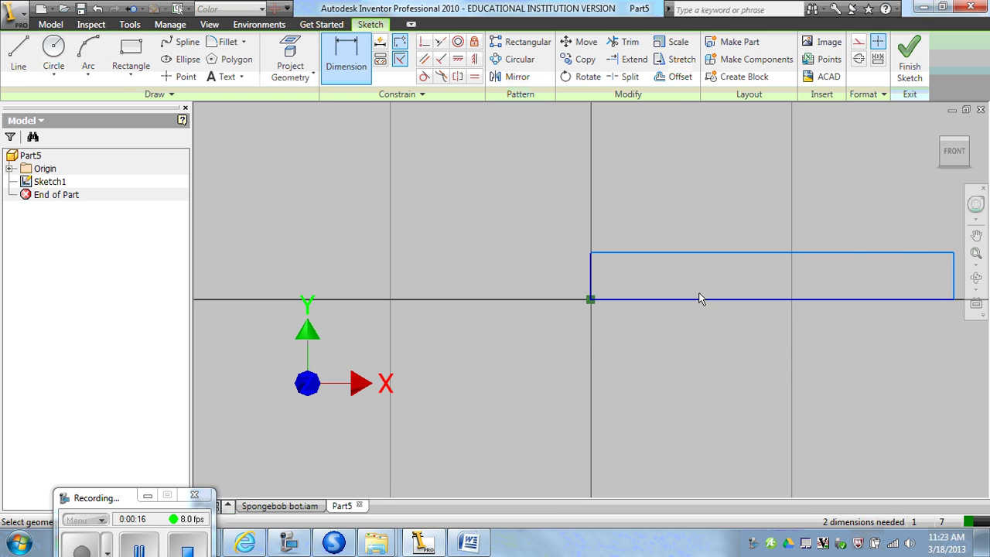
click(707, 300)
click(758, 367)
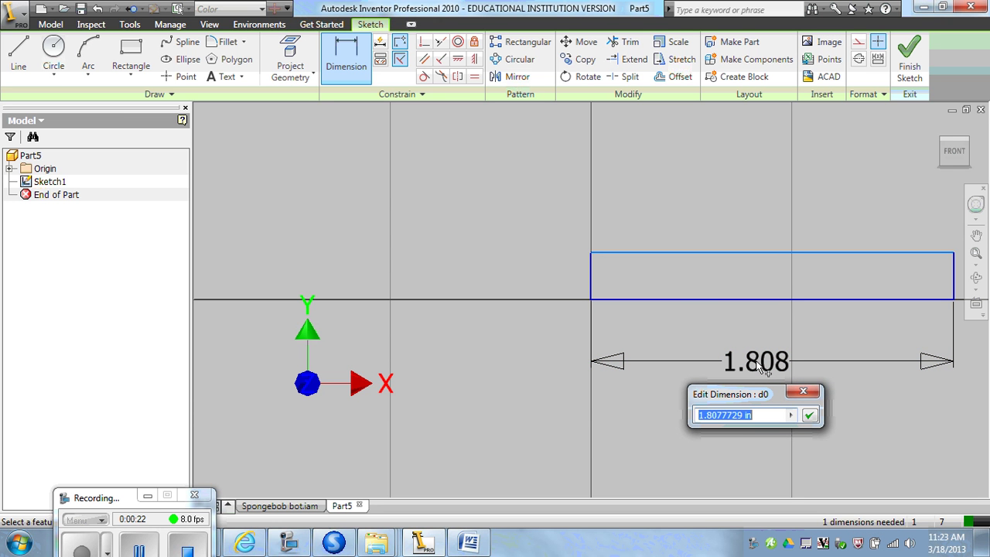
text(7 7)
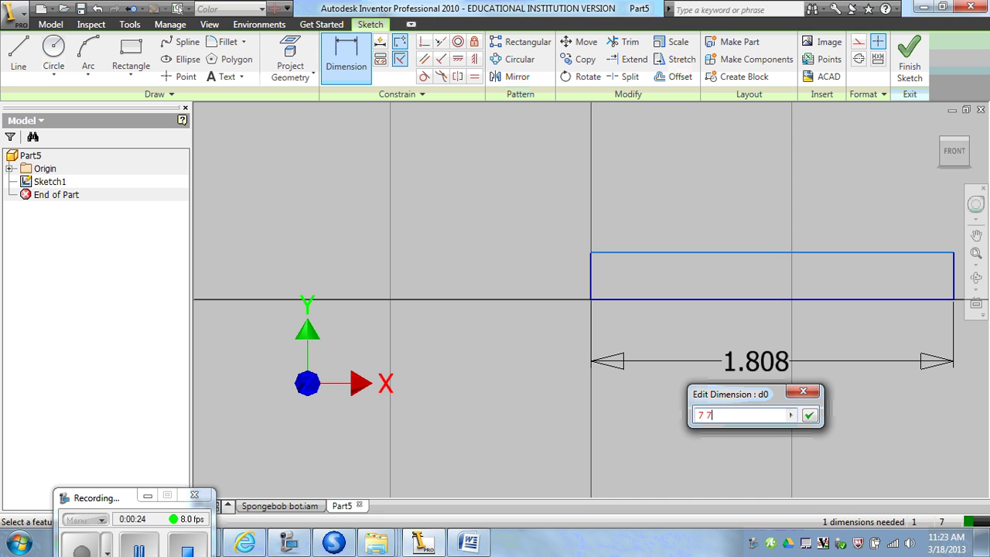
text(/8)
key(Return)
- Dimension the height between the rectangle's two long edges and set it to 3/4 in
key(Home)
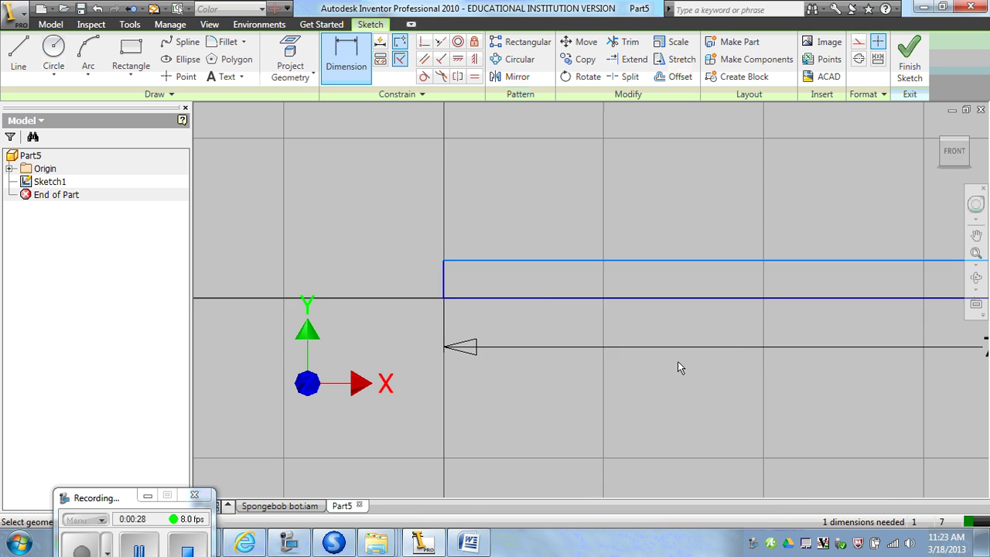
click(942, 294)
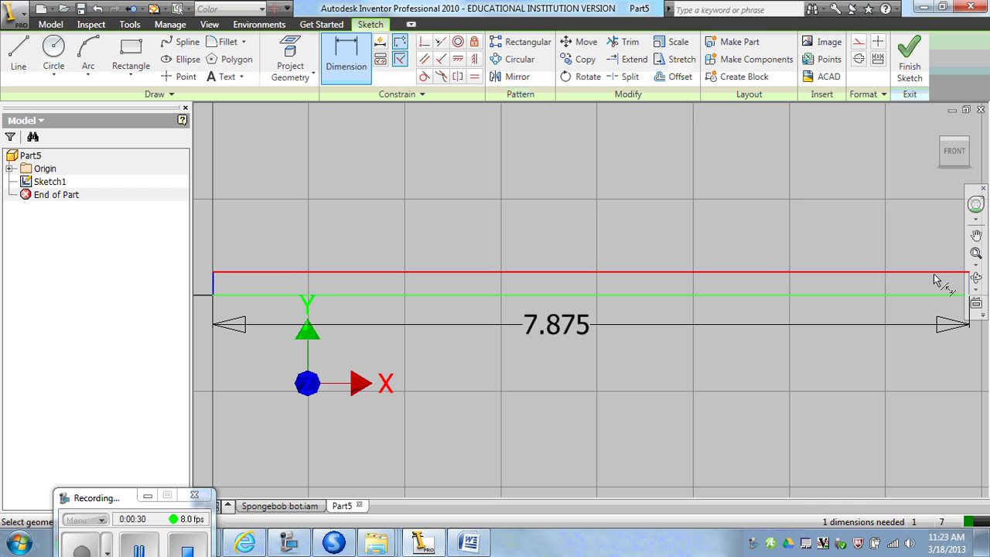
click(935, 273)
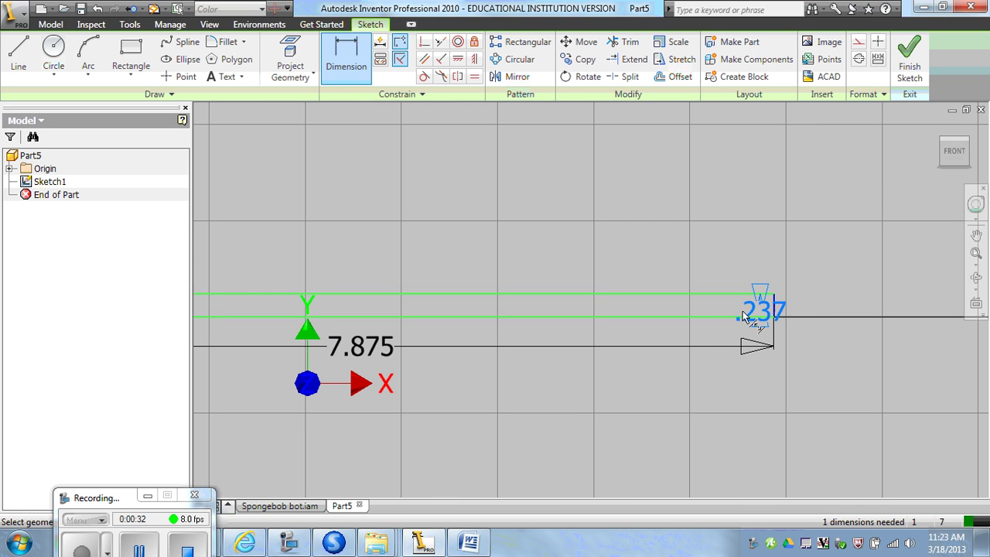
click(841, 307)
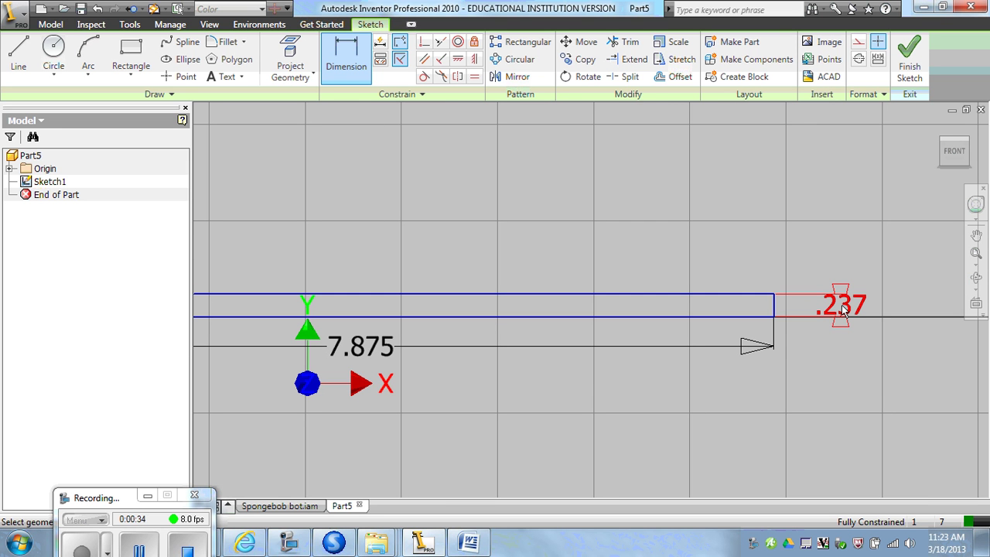
double_click(842, 307)
text(3/4)
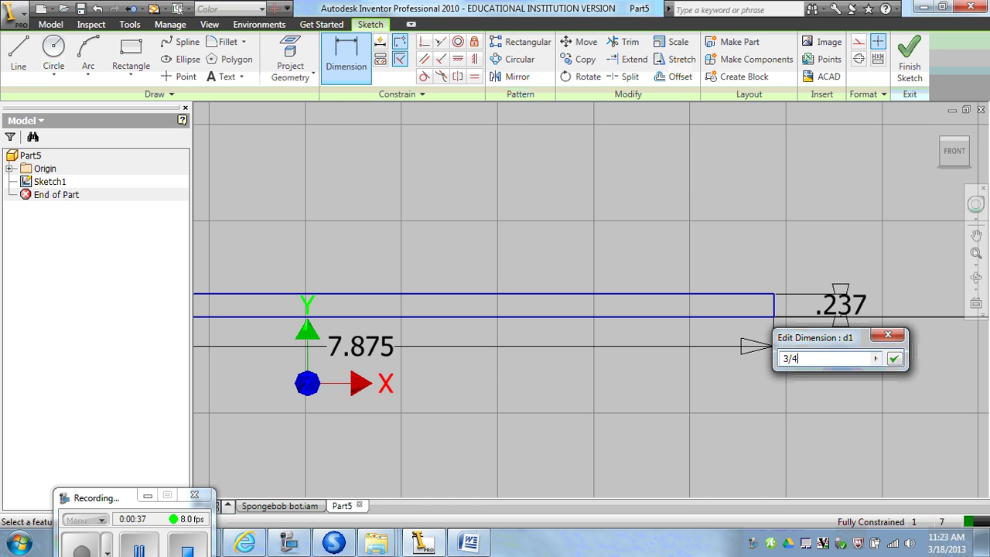
key(Return)
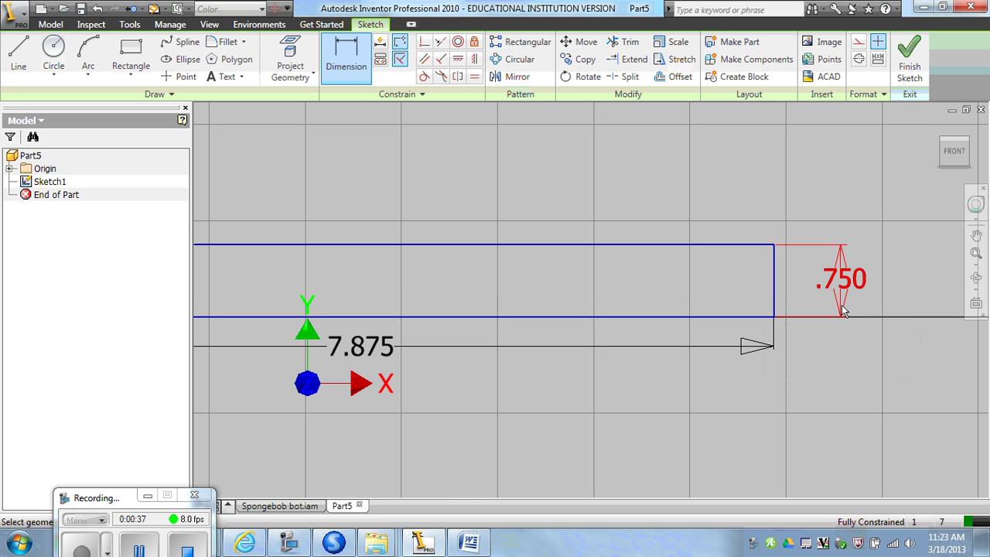
- Sketch a second rectangle about 3.26 in wide, standing on the base rectangle and starting at its upper-left corner
middle_click(617, 276)
middle_click(617, 276)
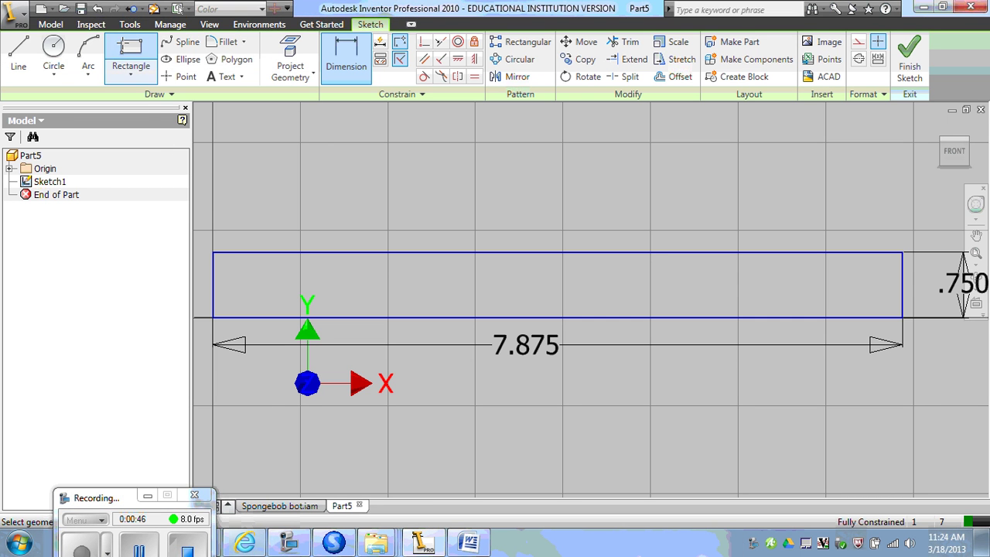
click(131, 52)
click(213, 253)
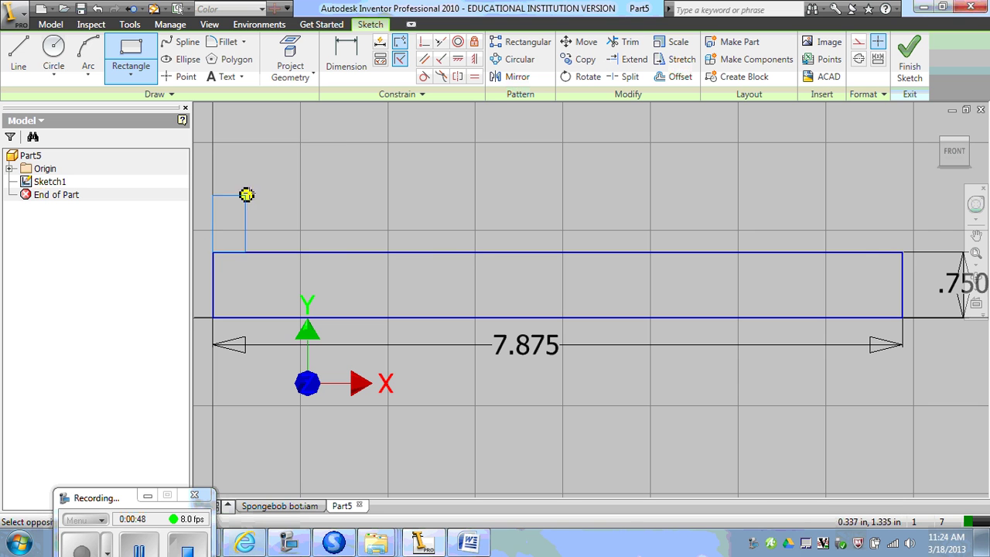
click(498, 114)
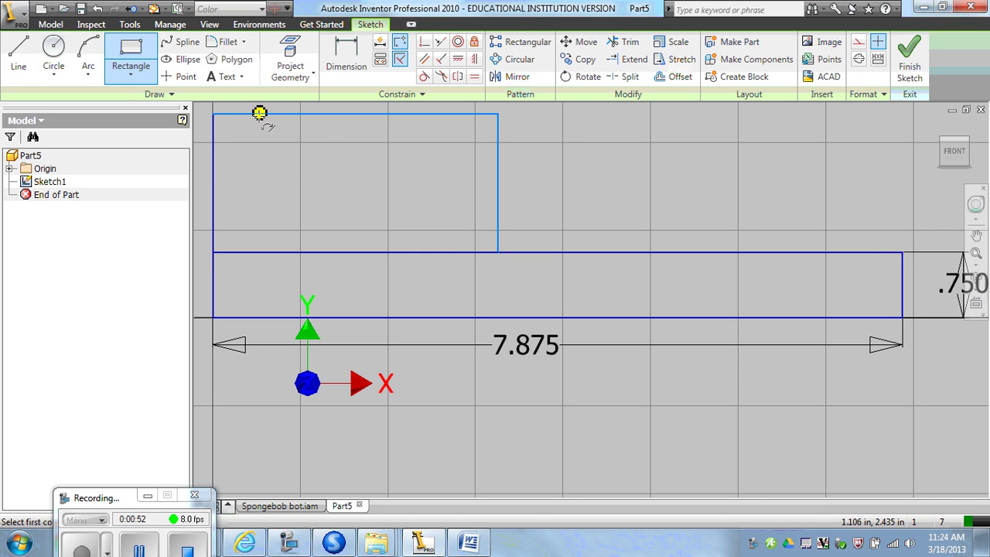
click(145, 551)
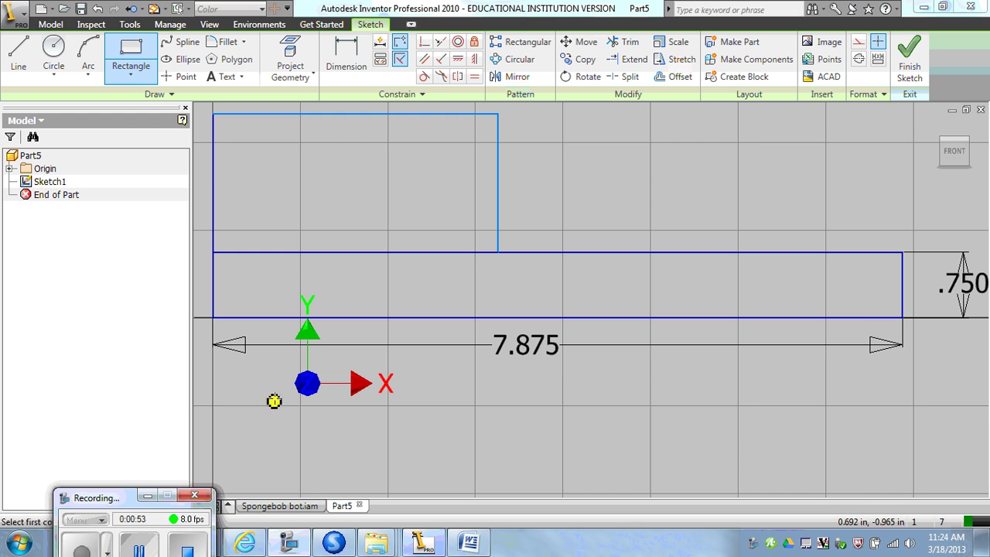
- Dimension the overall height from the base's bottom edge to the second rectangle's top edge as 2 5/8 in
mouse_move(276, 393)
middle_down()
mouse_move(300, 467)
mouse_move(505, 451)
middle_up()
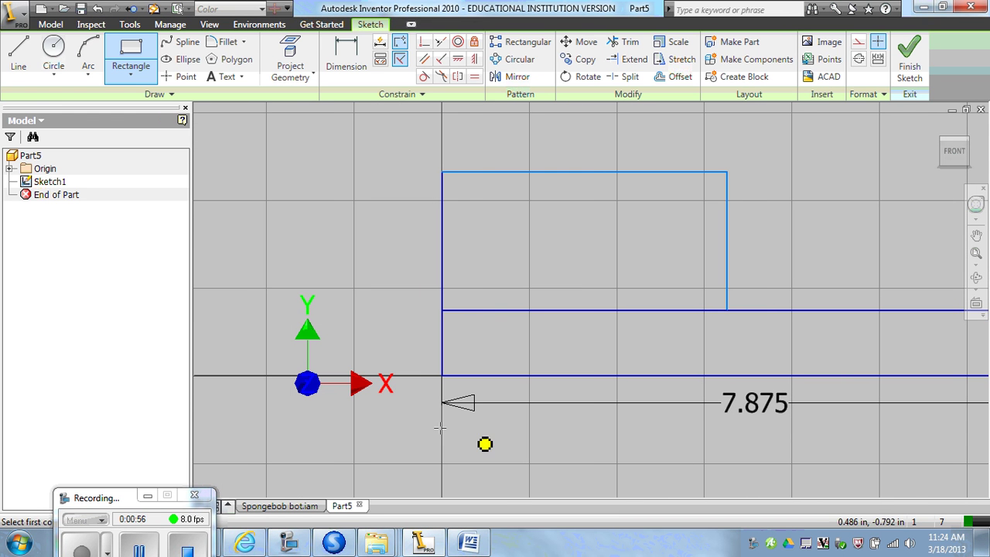
click(349, 53)
click(496, 374)
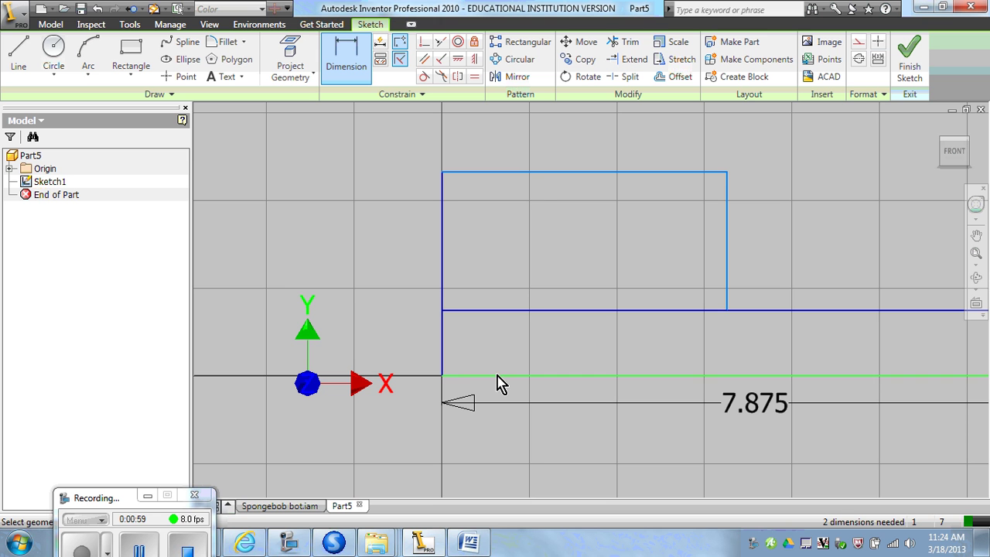
click(499, 173)
click(280, 272)
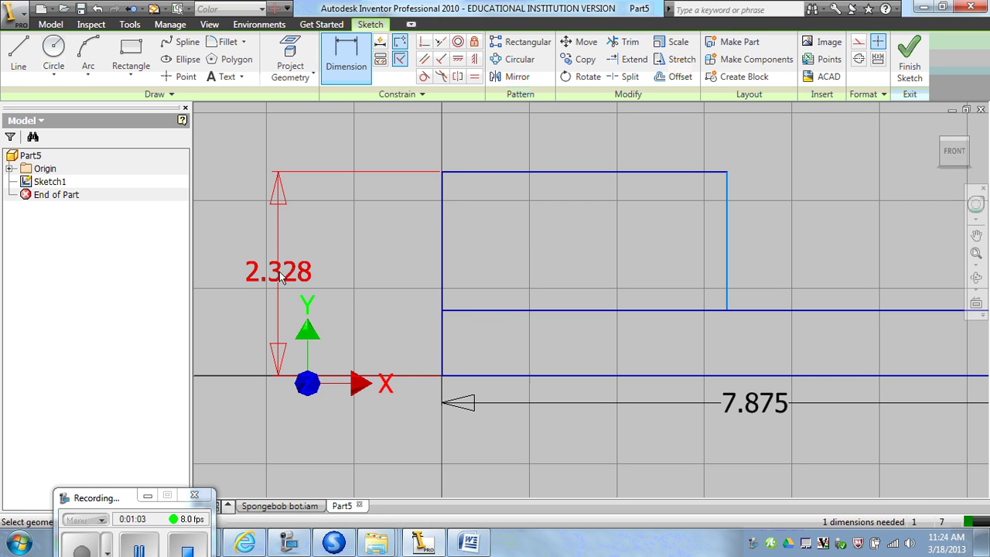
click(280, 274)
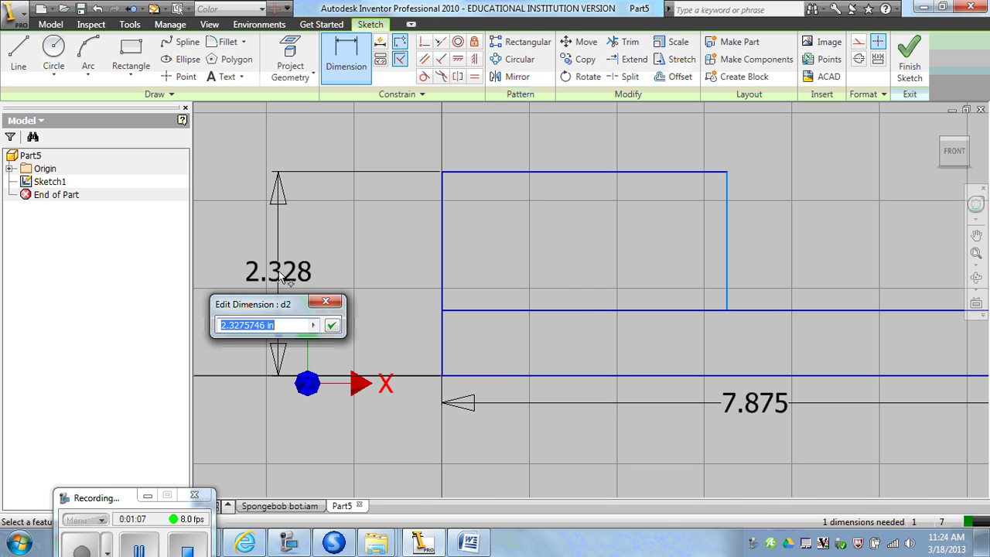
text(2)
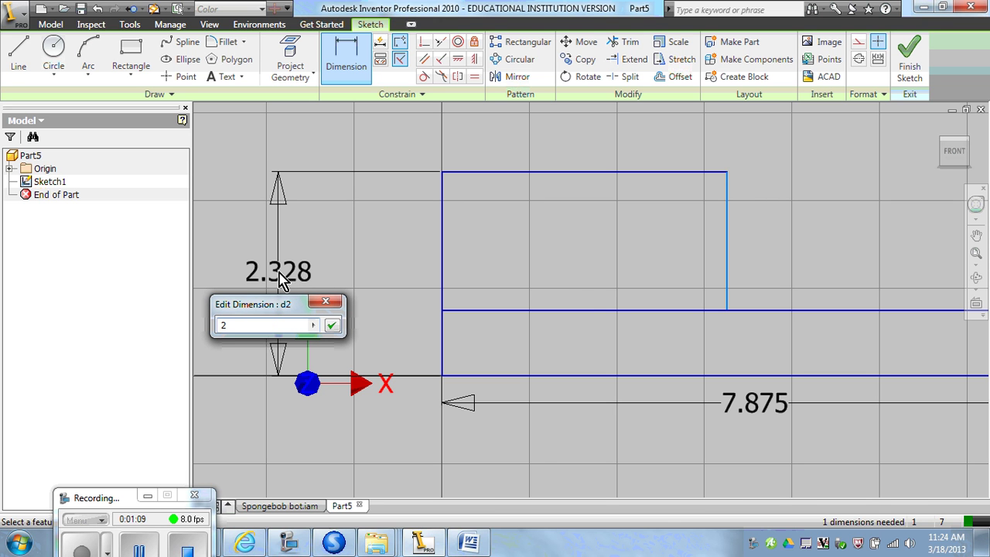
text( 5/8)
key(Return)
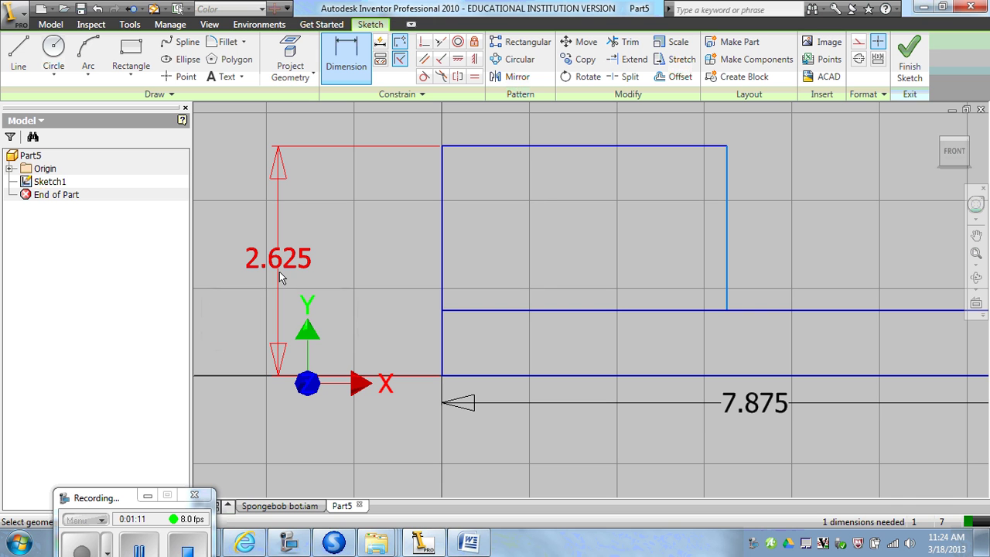
- Dimension the upper rectangle's width with the expression 3/8+2 3/4+3/8
click(442, 202)
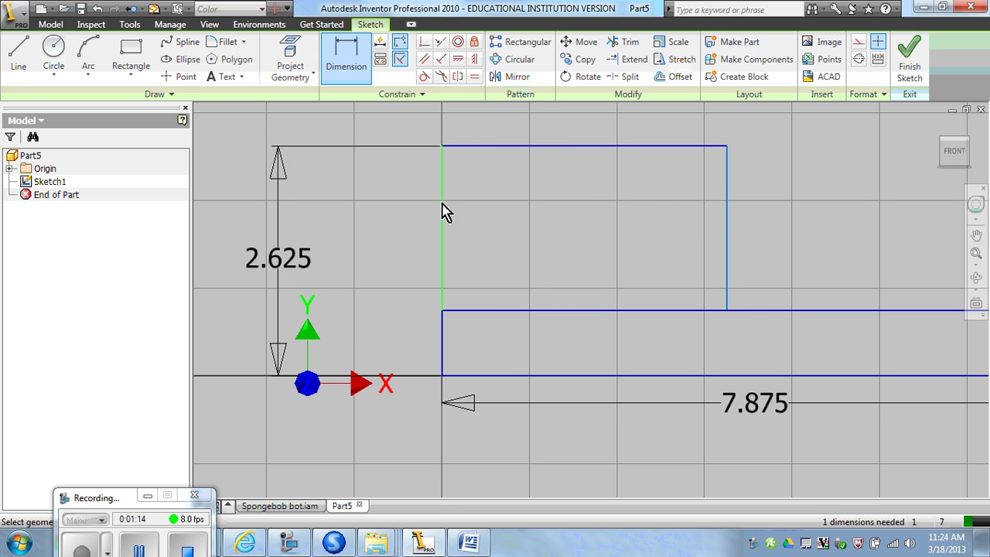
click(731, 213)
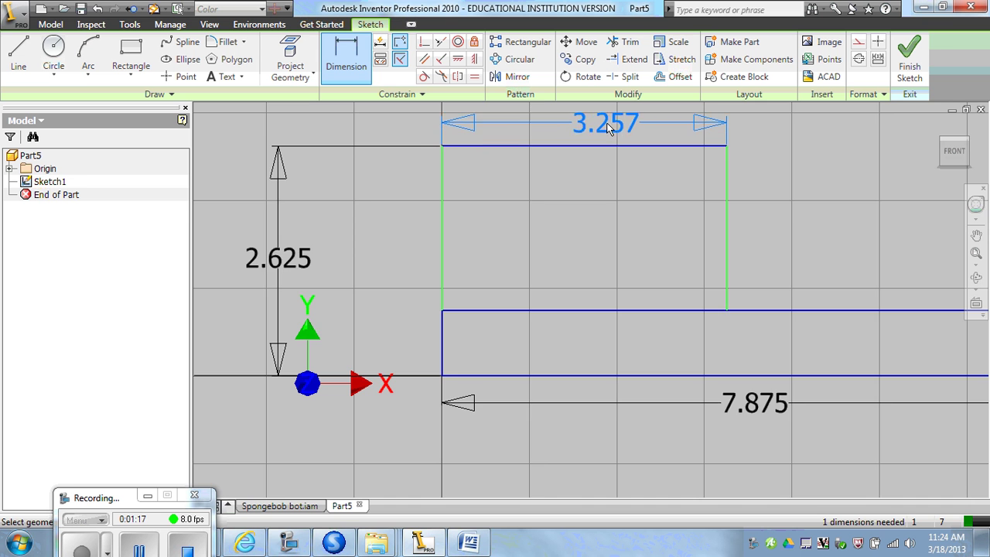
middle_drag(605, 128, 613, 228)
click(592, 188)
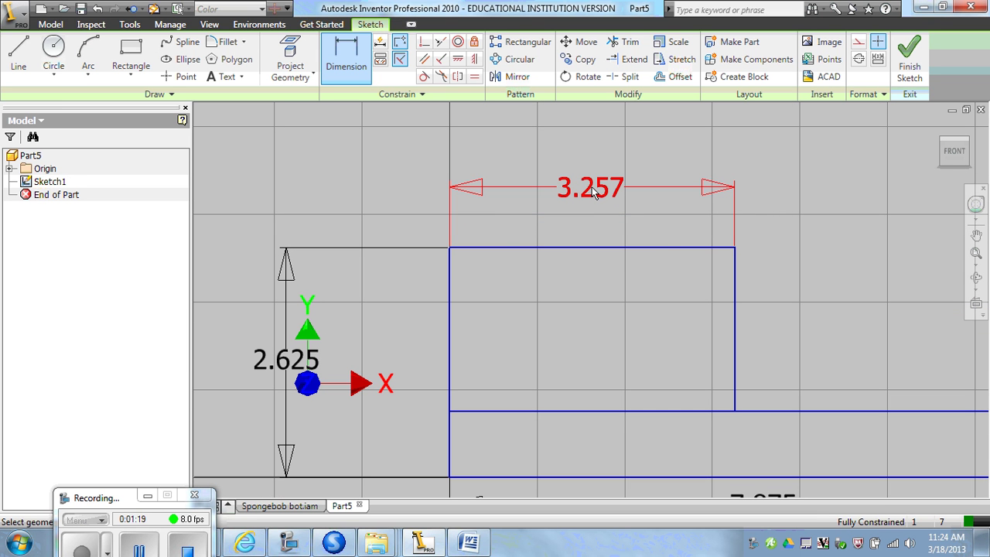
click(592, 187)
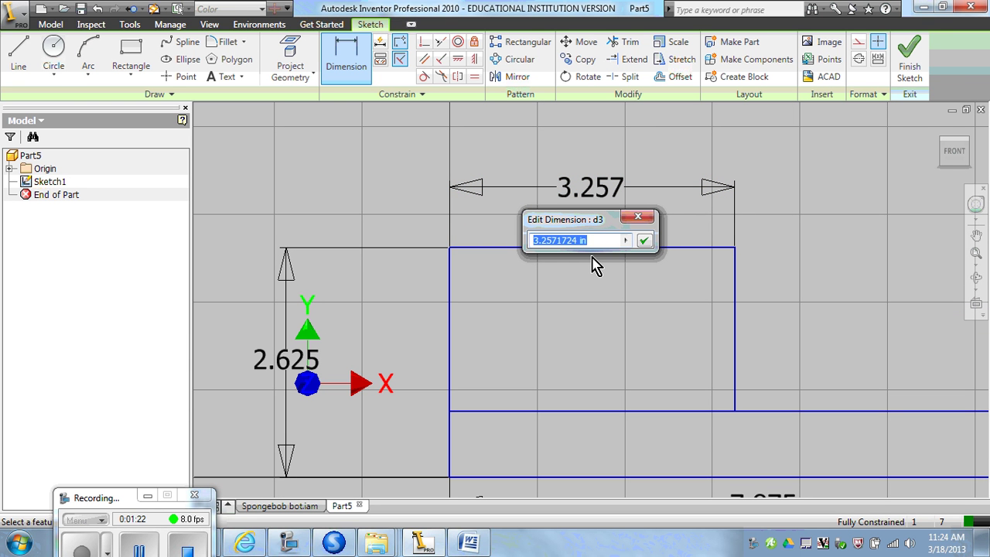
text(3)
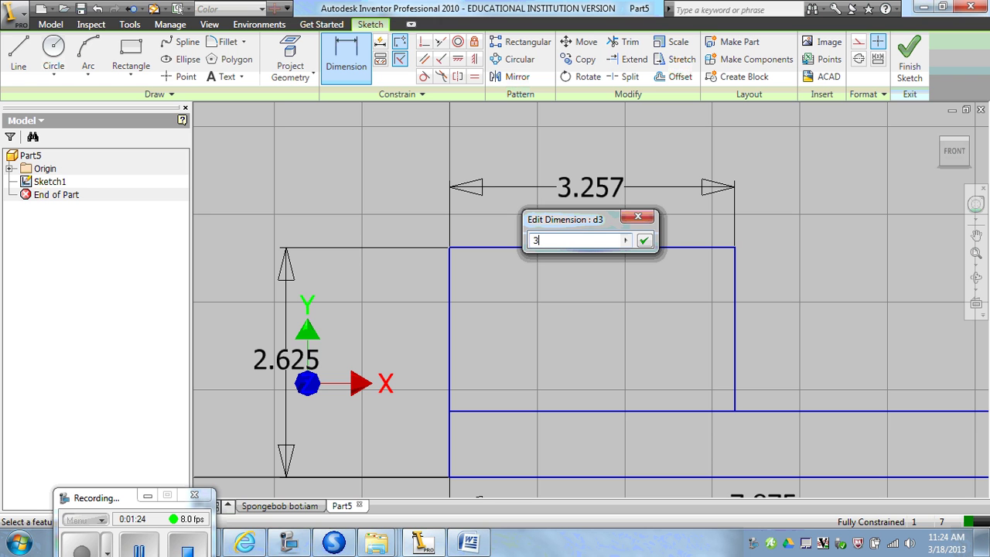
text(/8+2)
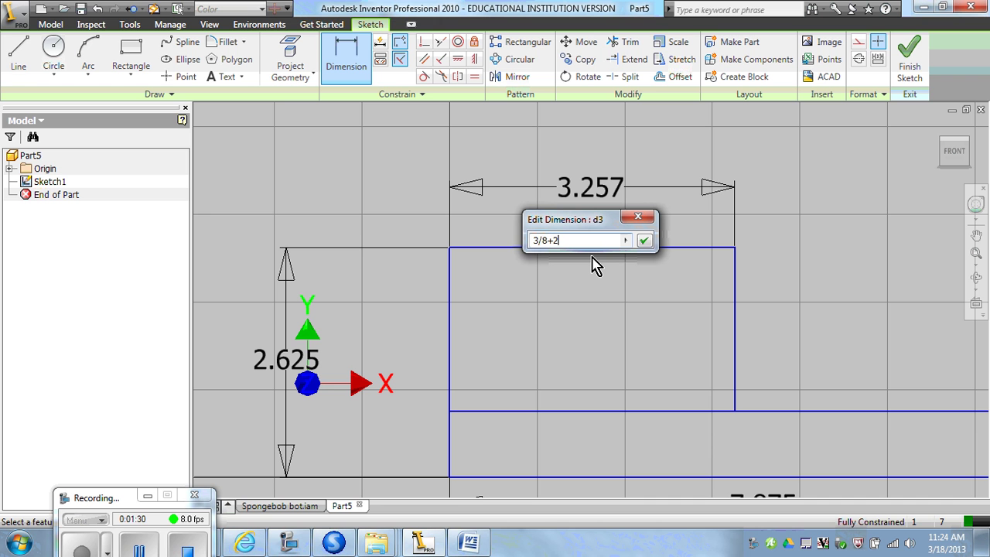
text( 3/4+3/8)
key(Return)
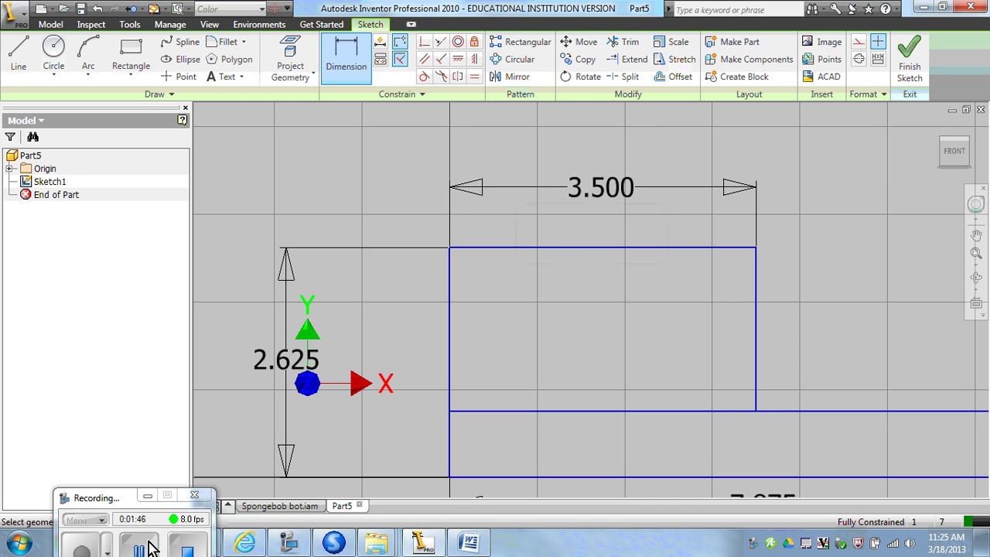
click(138, 549)
click(89, 547)
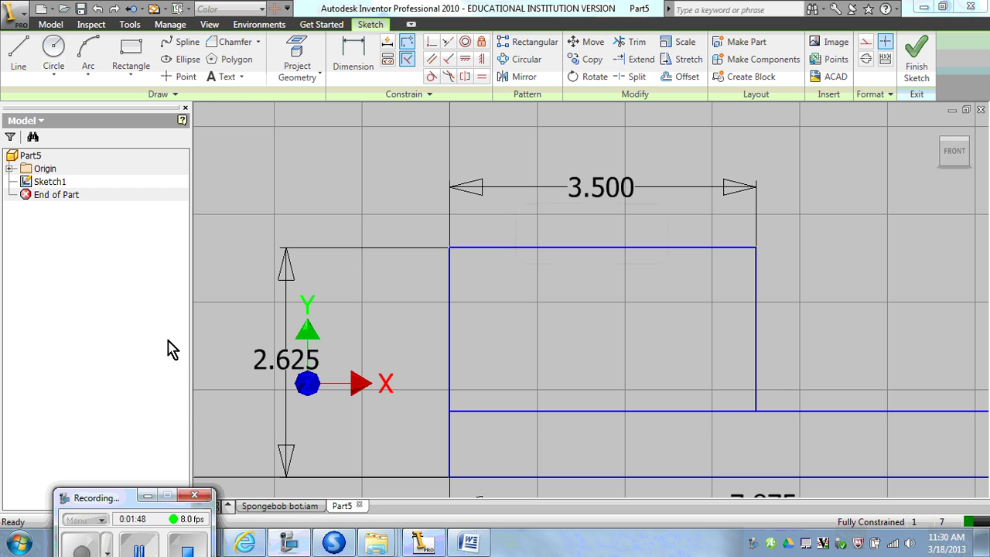
- Sketch a narrow rectangle inside the upper rectangle, from its top edge down to just above the base
click(130, 57)
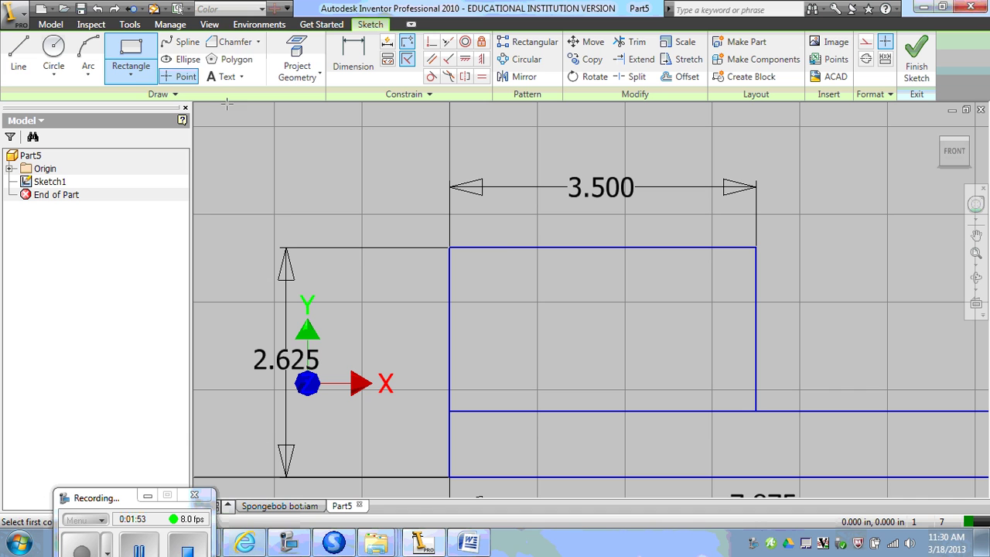
click(548, 247)
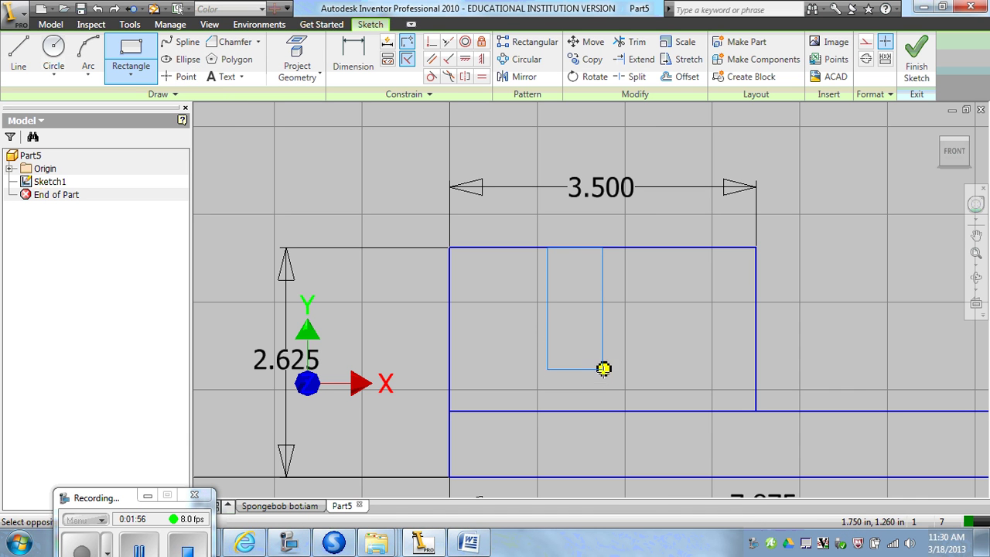
click(604, 391)
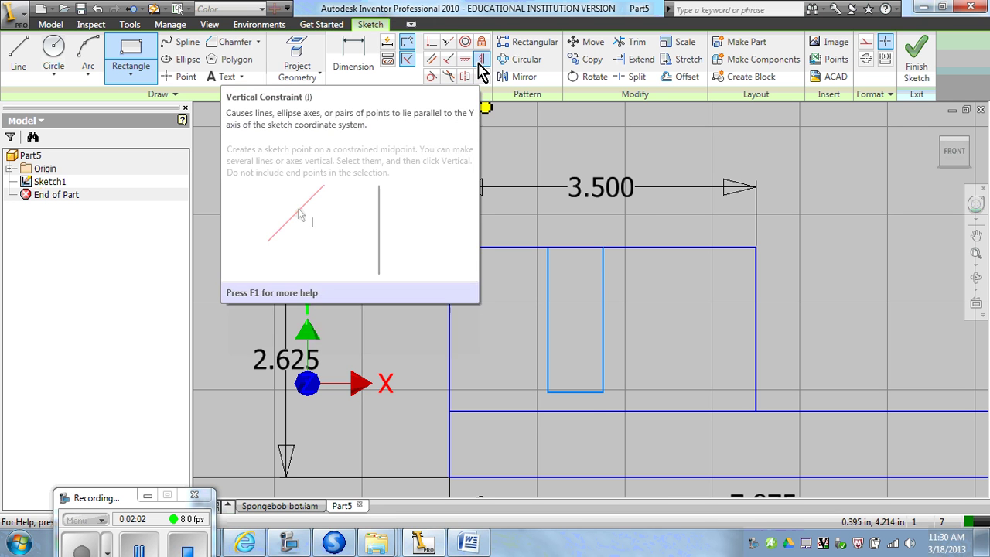
- Align the inner rectangle's bottom-edge midpoint with the midpoint of the edge below using a Vertical constraint, and narrow the inner rectangle slightly
click(479, 62)
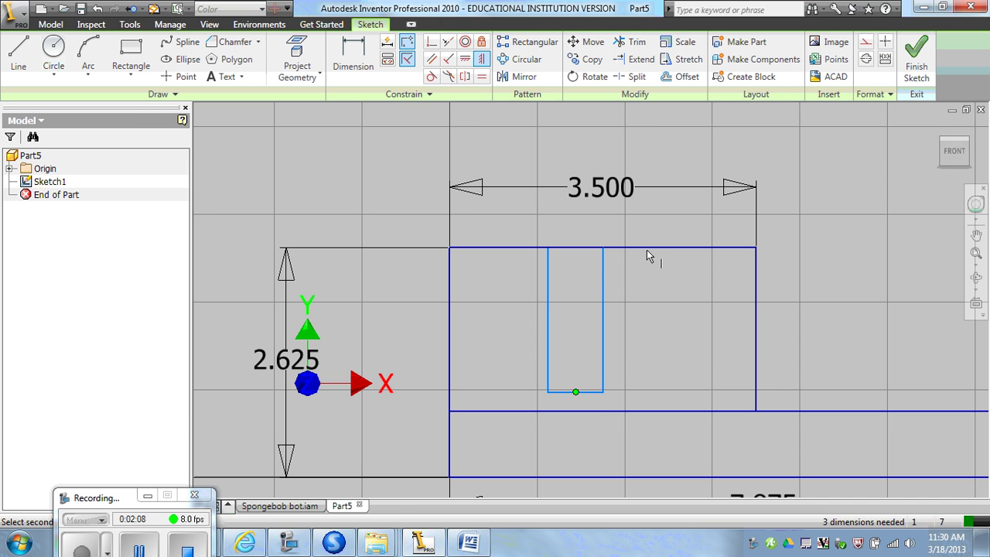
click(603, 411)
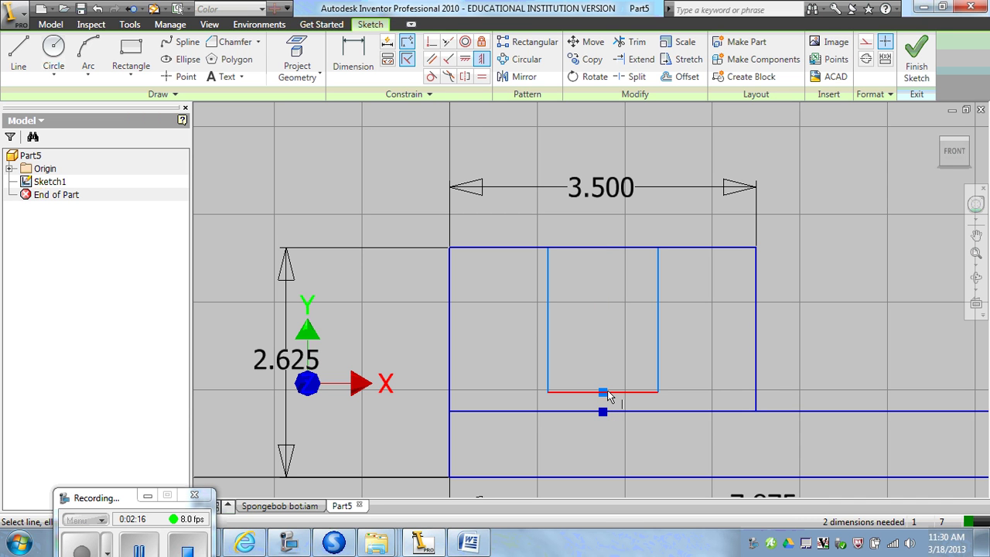
click(660, 331)
key(Escape)
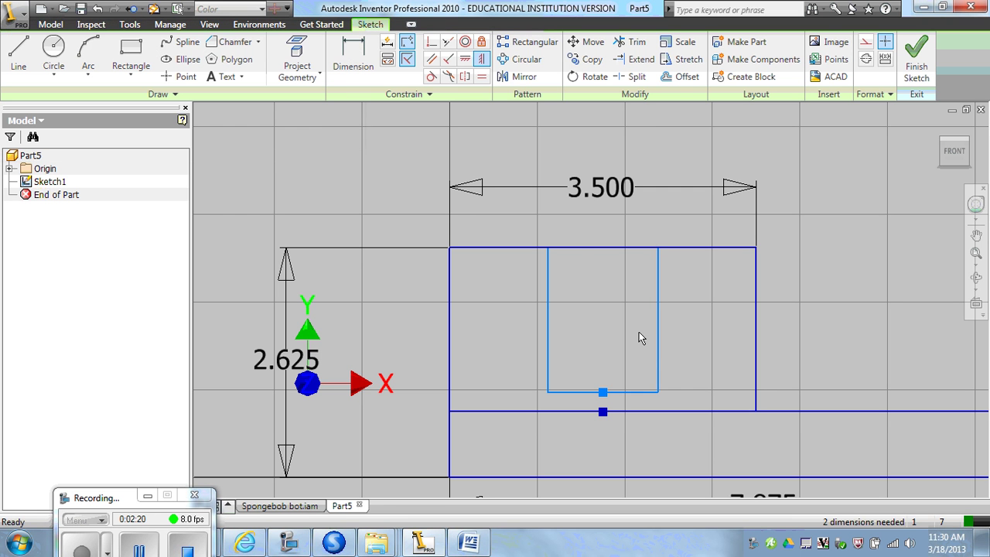
mouse_move(660, 332)
mouse_down()
mouse_move(628, 332)
mouse_move(670, 334)
mouse_move(627, 333)
mouse_move(654, 333)
mouse_move(657, 342)
mouse_move(649, 340)
mouse_up()
- Dimension the inner rectangle's width as .5 in, measured between its two vertical sides
click(353, 56)
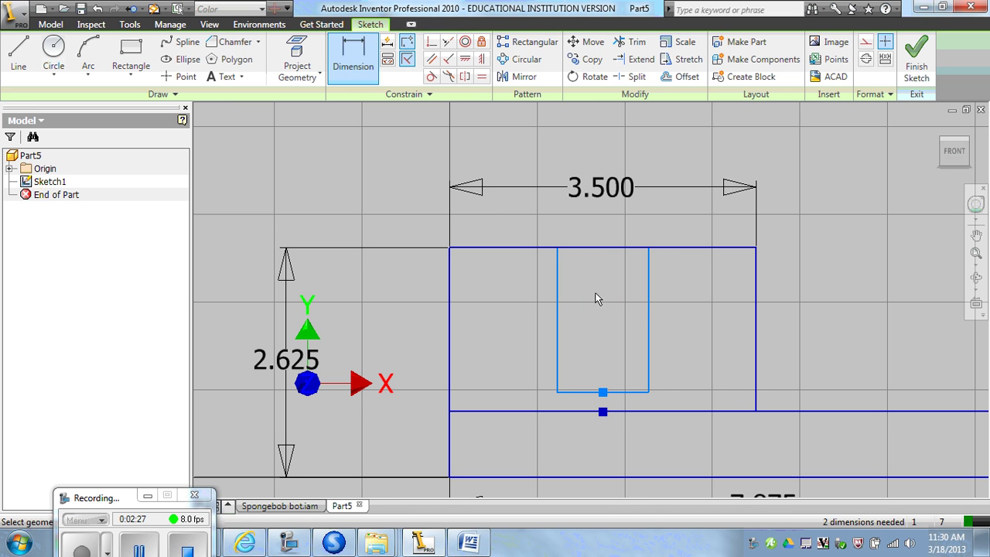
click(648, 321)
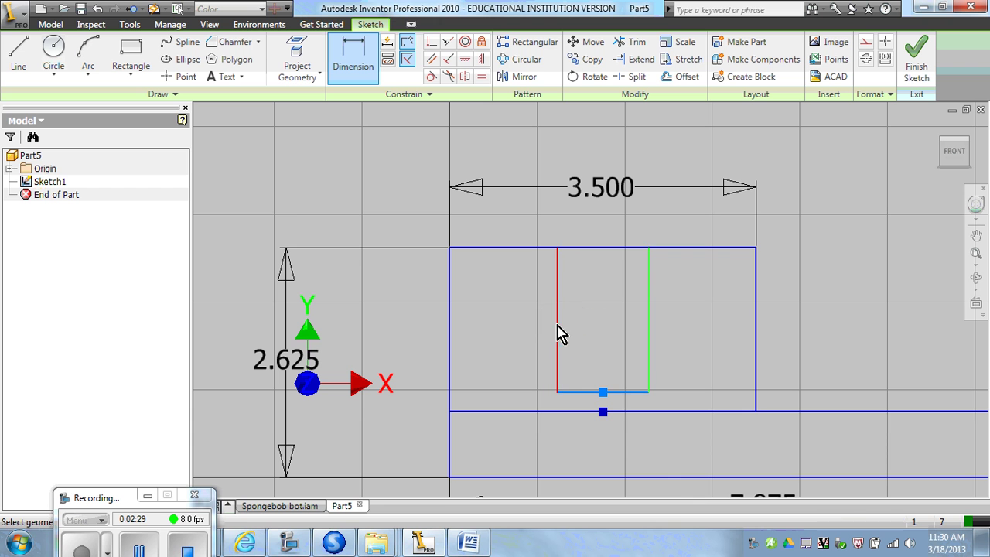
click(557, 336)
click(612, 453)
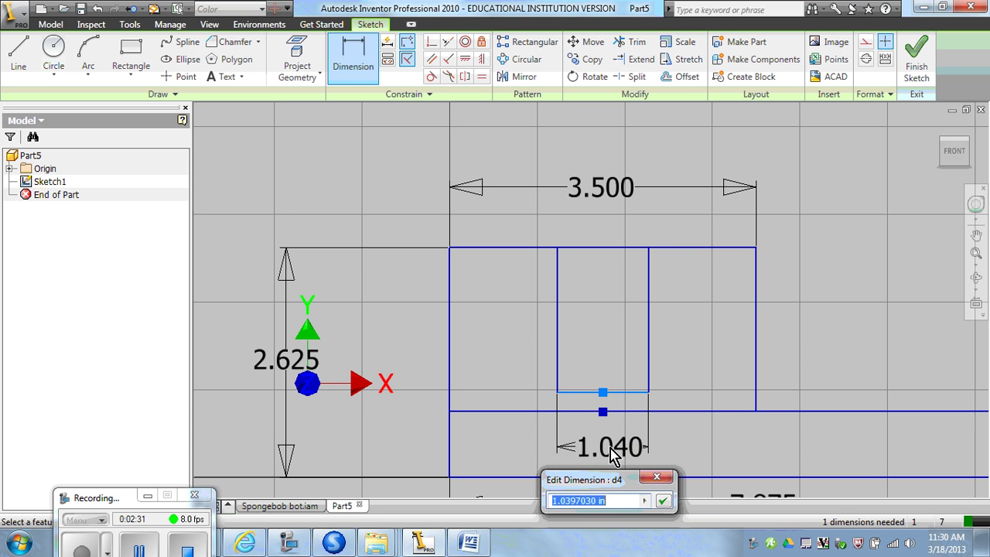
text(.5)
key(Return)
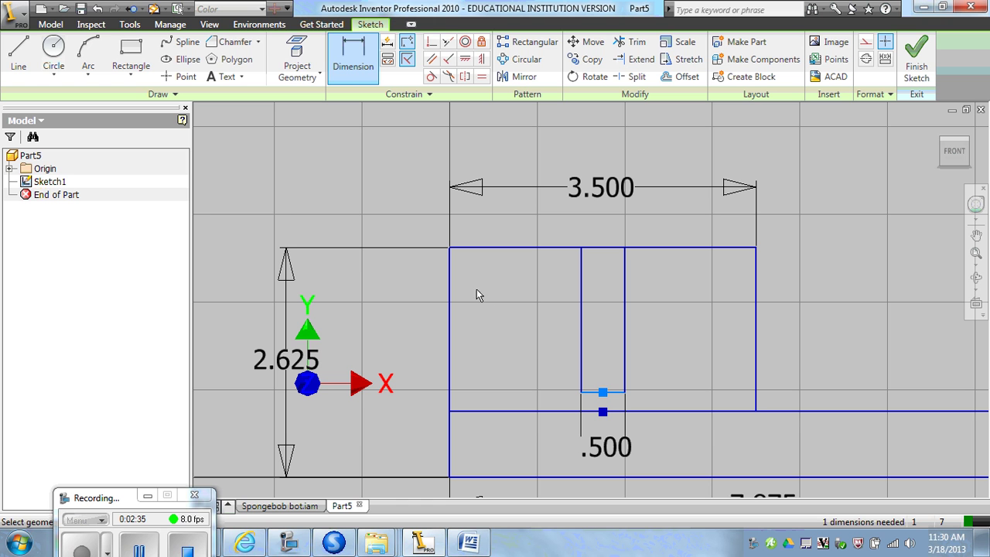
- Sketch two slanted lines forming a V from the upper rectangle's top edge down to the inner rectangle's left and right sides
click(14, 56)
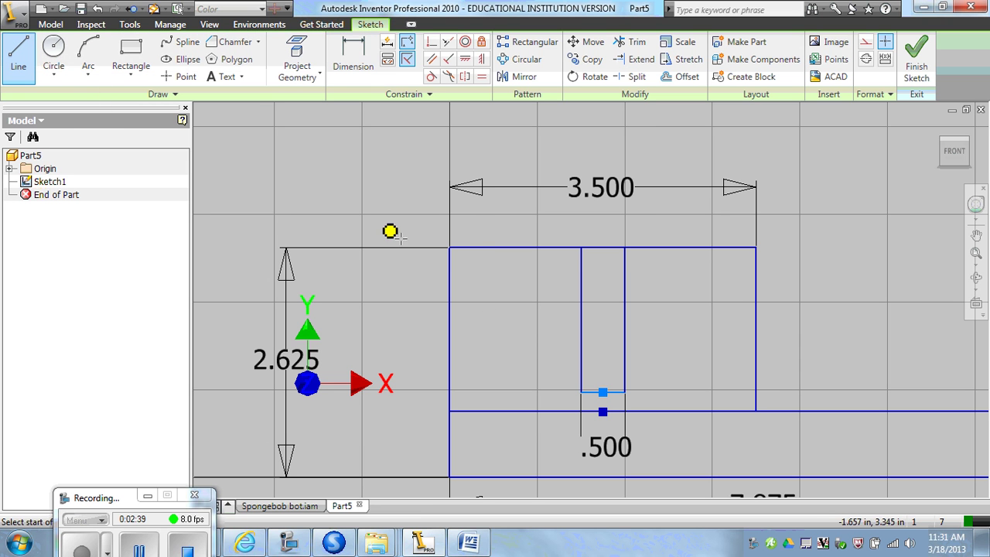
click(486, 247)
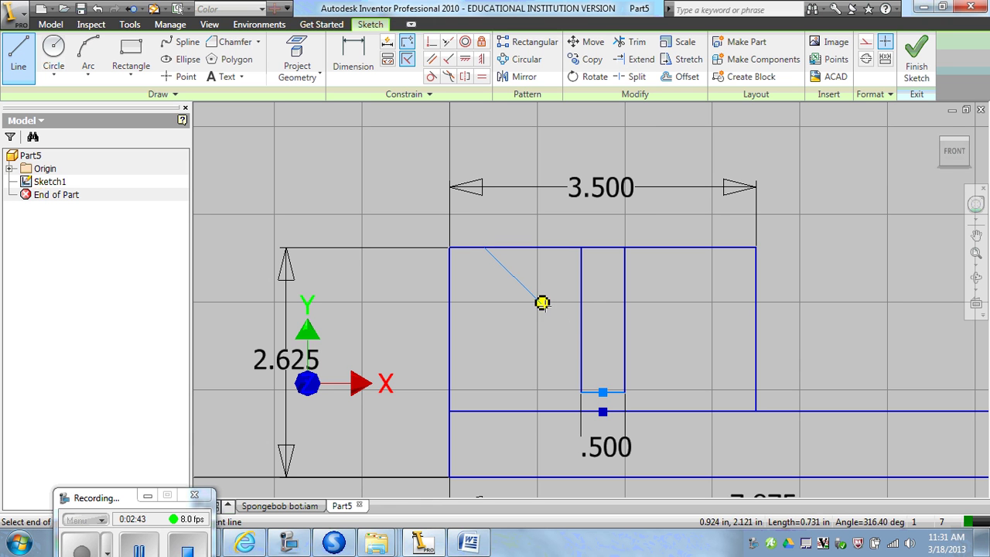
double_click(581, 353)
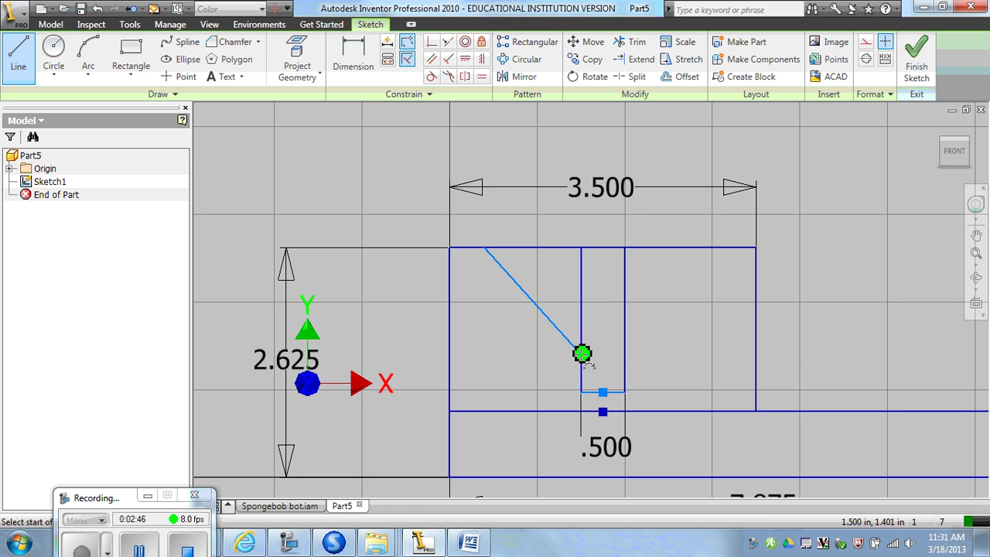
click(625, 354)
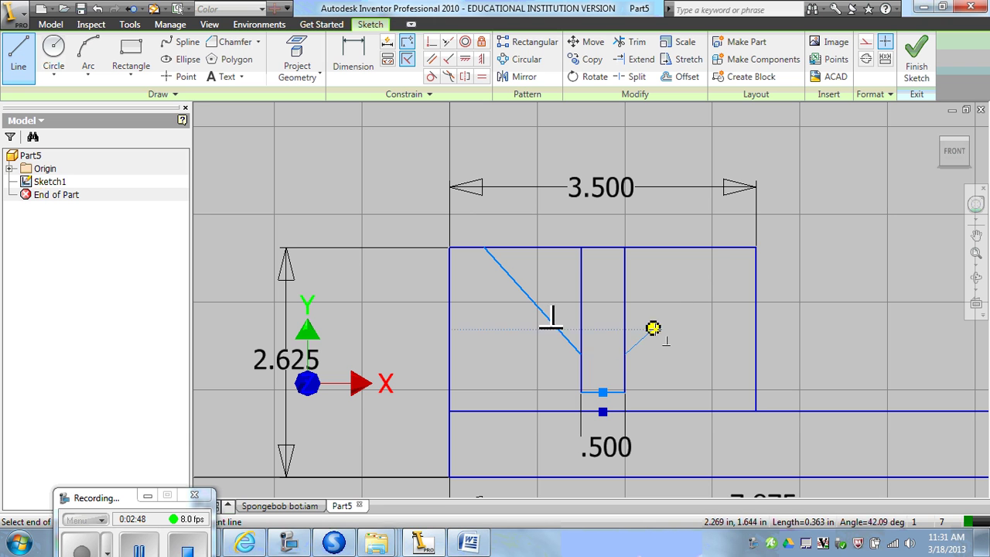
double_click(721, 247)
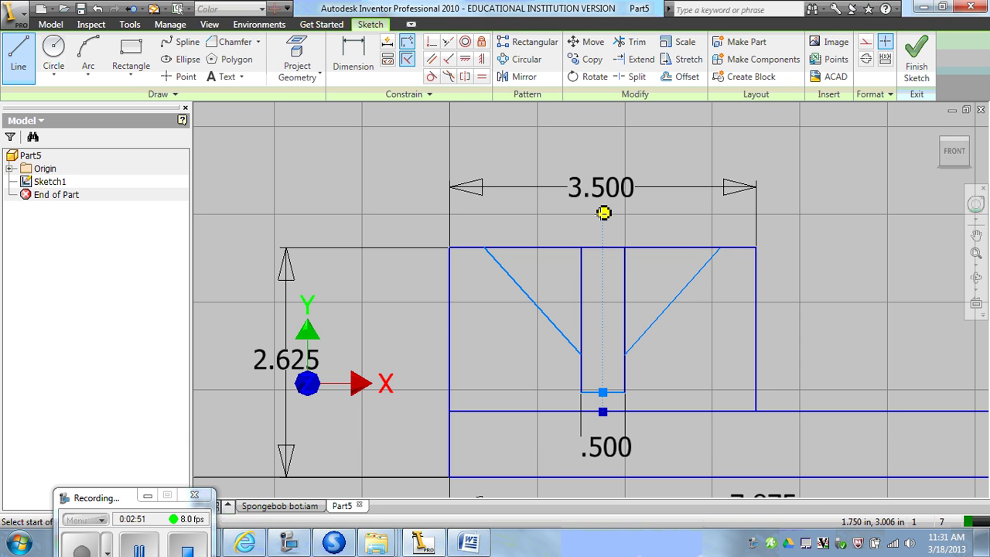
click(143, 541)
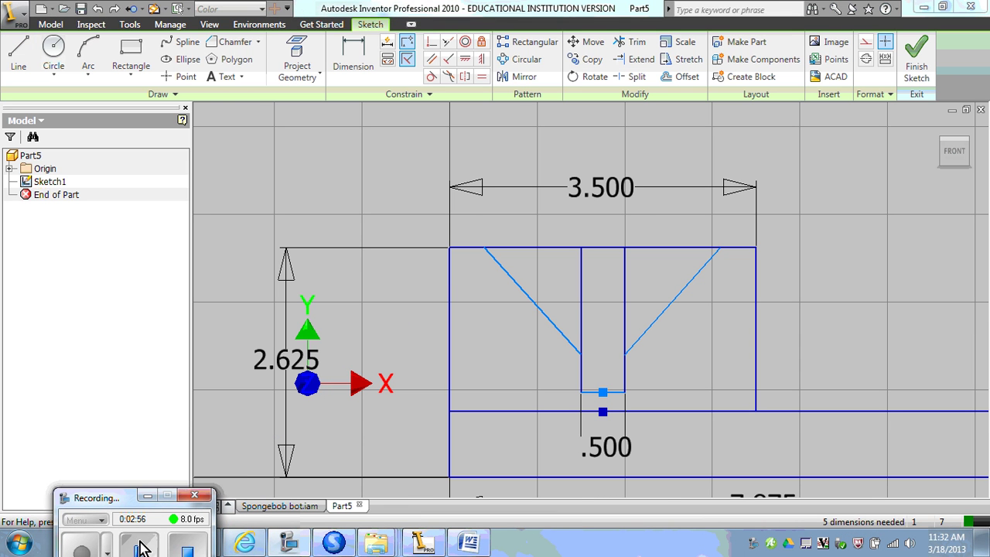
- Dimension the angle between the left slanted line and the upper rectangle's top edge as 45 degrees
click(353, 58)
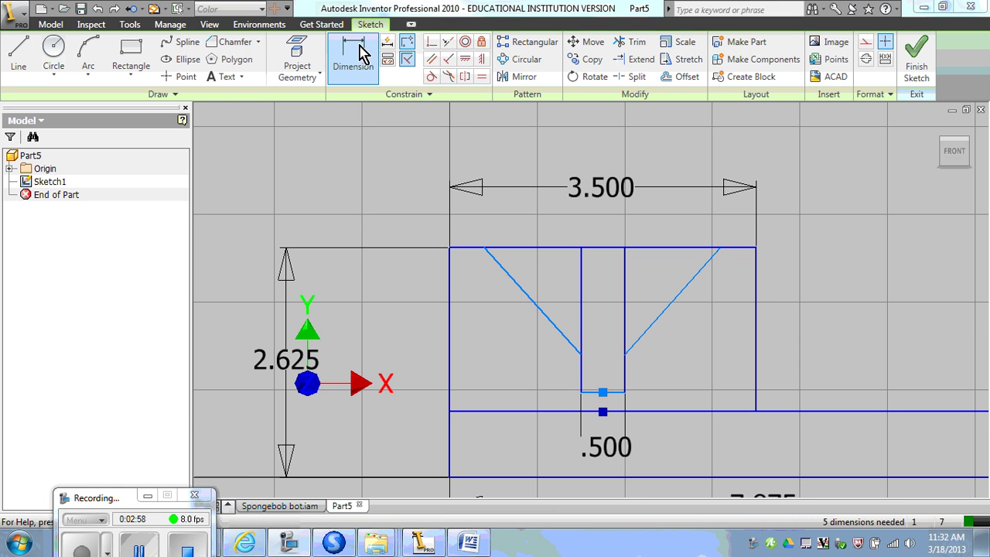
click(534, 306)
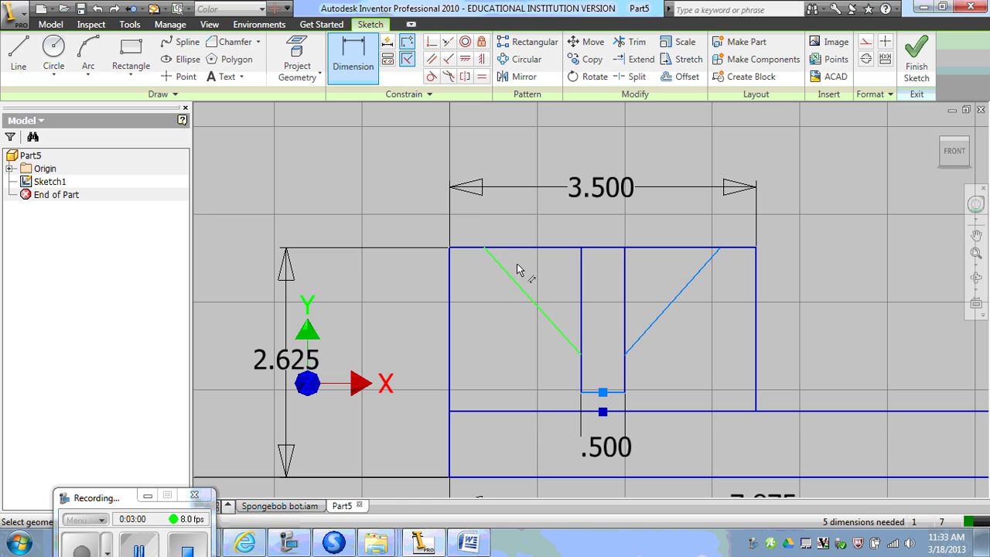
click(522, 248)
click(555, 284)
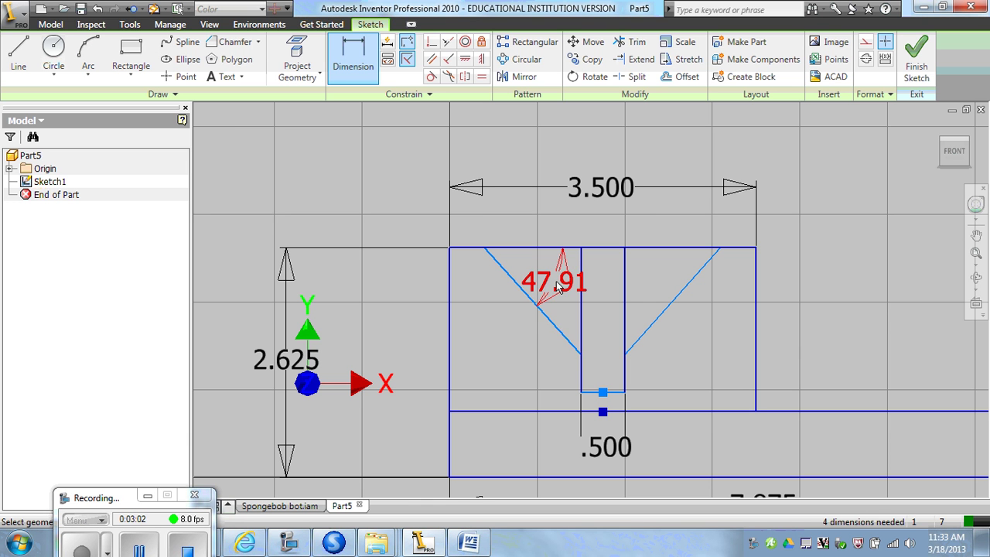
text(45)
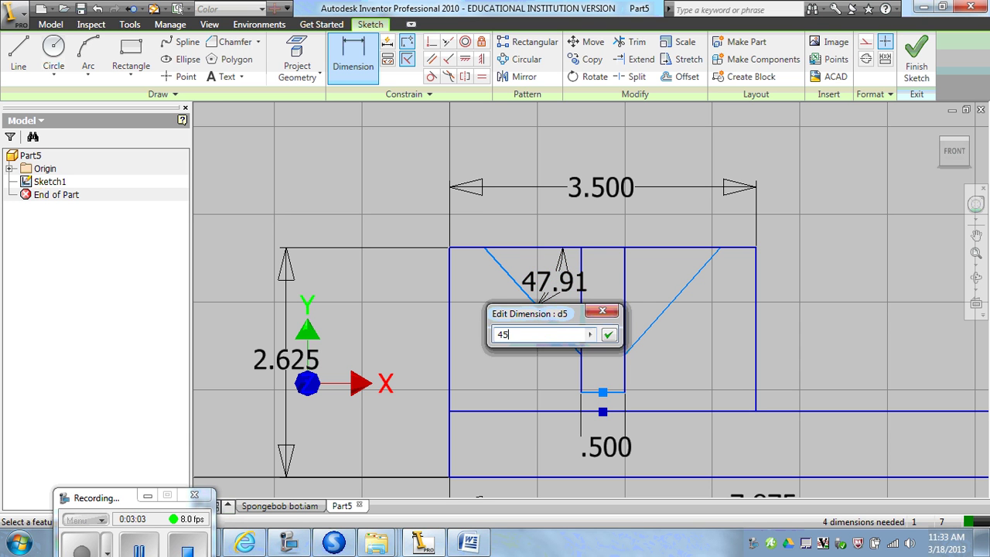
key(Return)
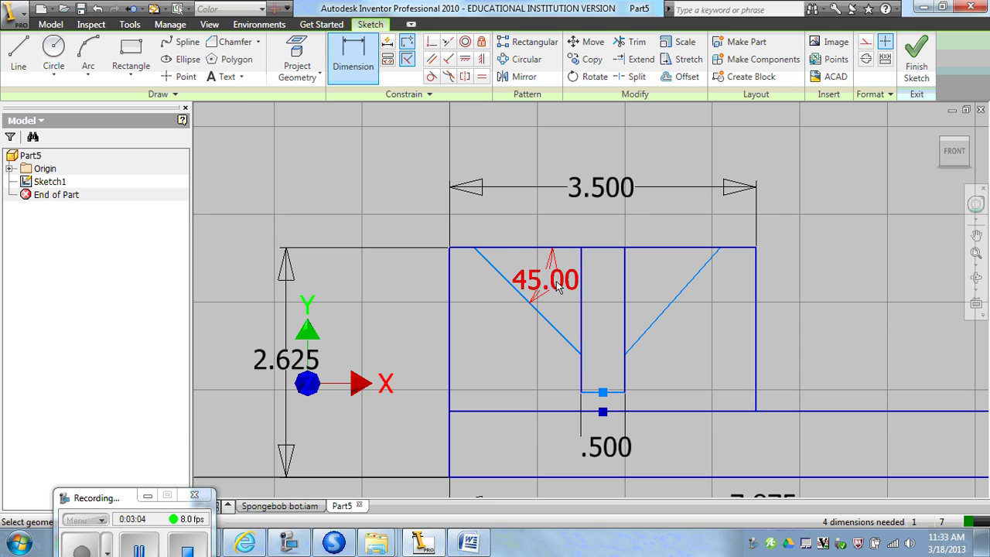
- Dimension the angle between the right slanted line and the top edge, linking its value to the left angle dimension d5
click(675, 299)
click(669, 252)
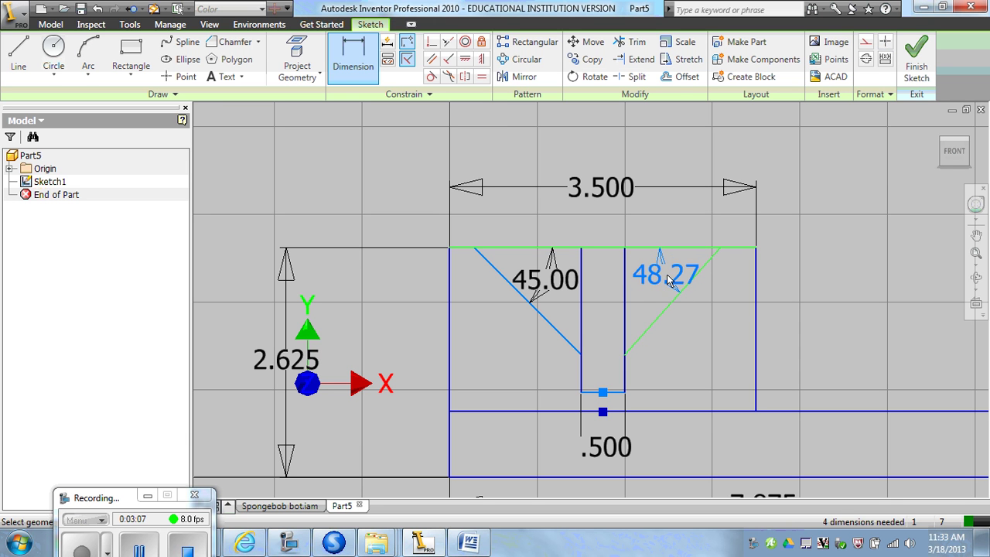
click(670, 280)
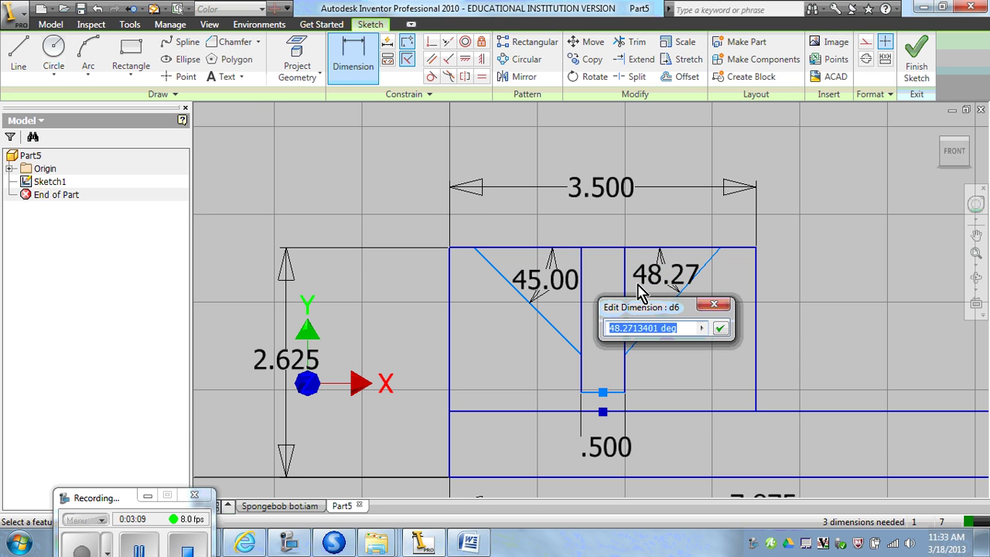
click(530, 281)
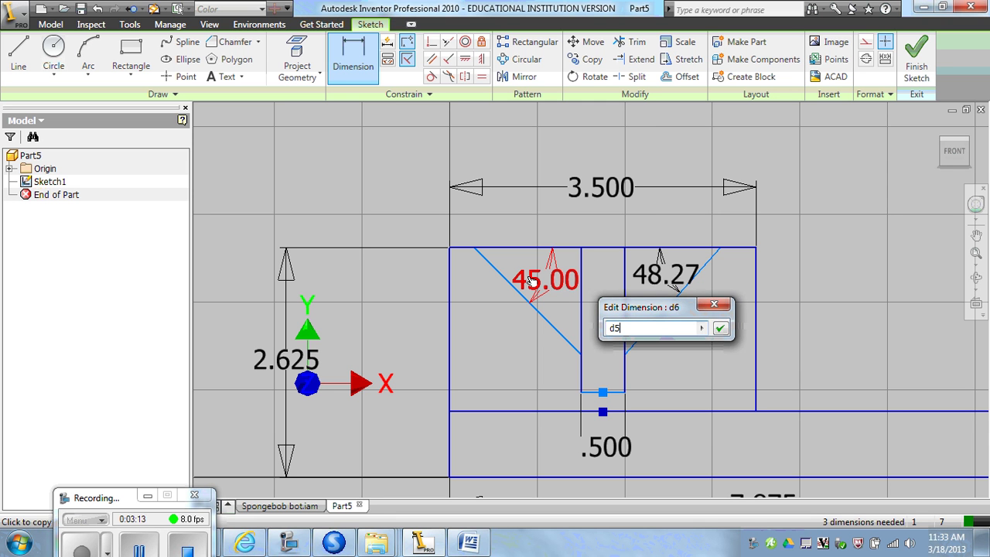
key(Return)
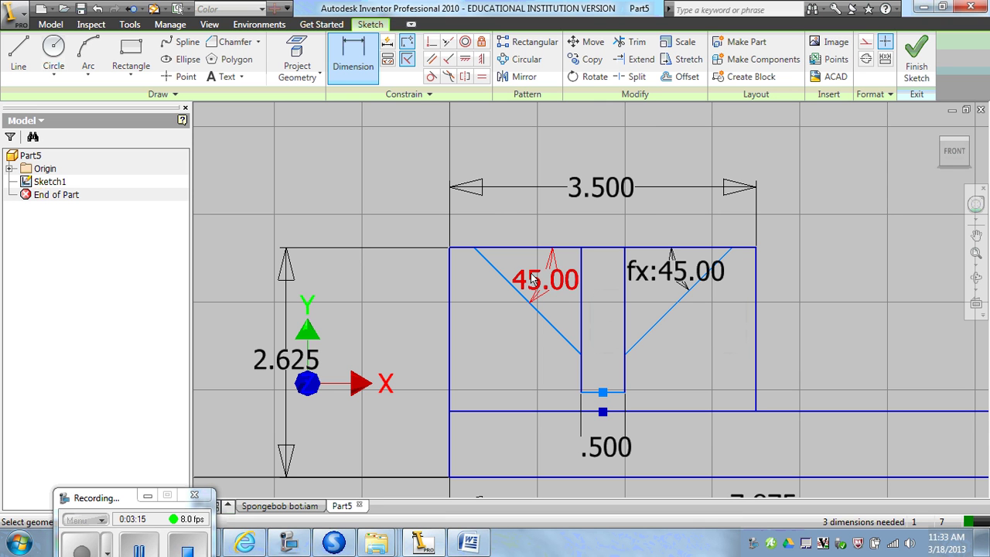
- Dimension the horizontal distance from the block's left edge to the left slanted line's upper endpoint as 3/8 in
click(474, 249)
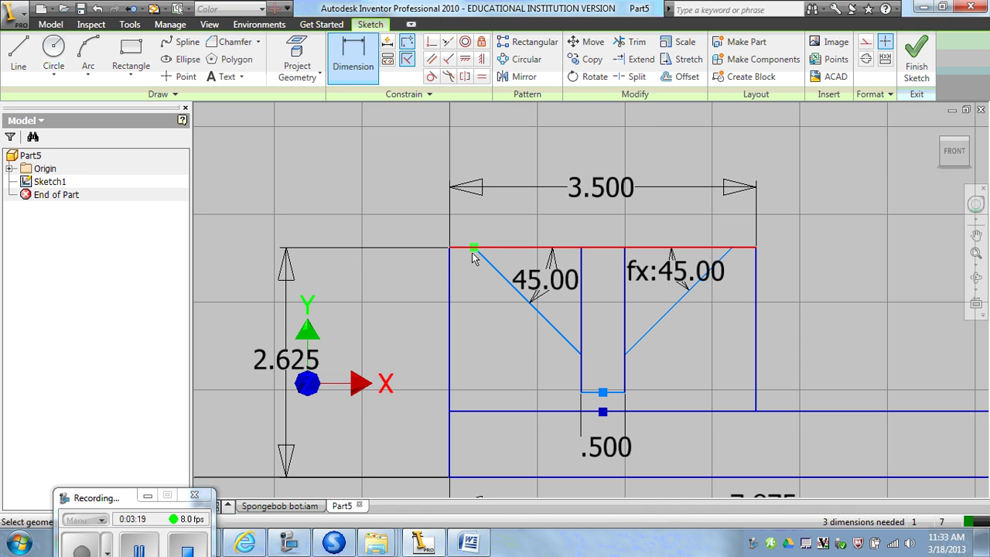
click(452, 277)
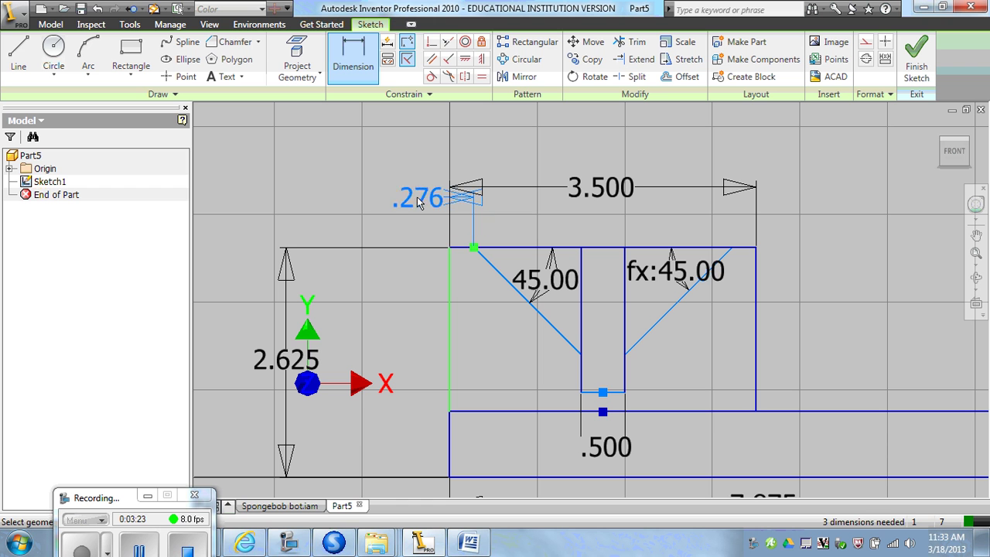
click(403, 205)
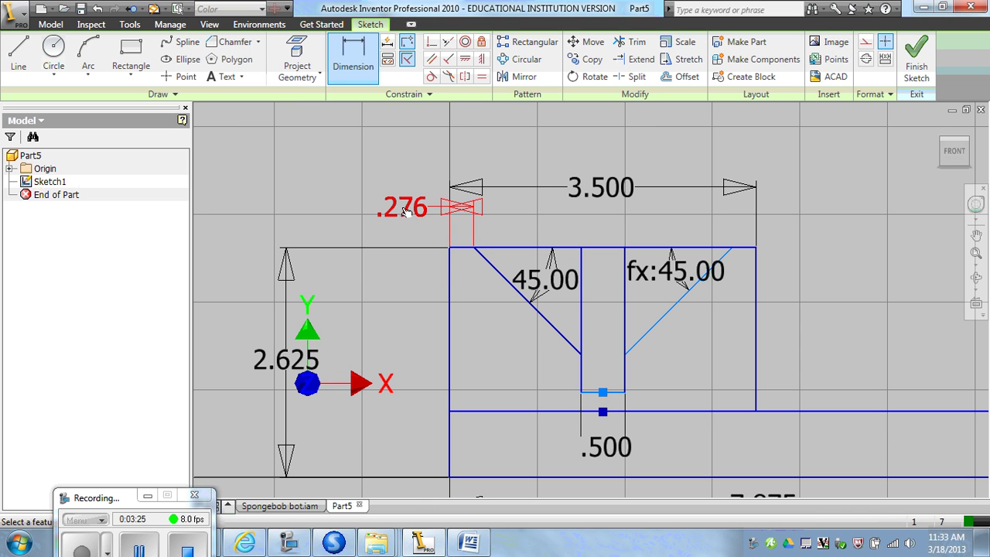
text(3/8)
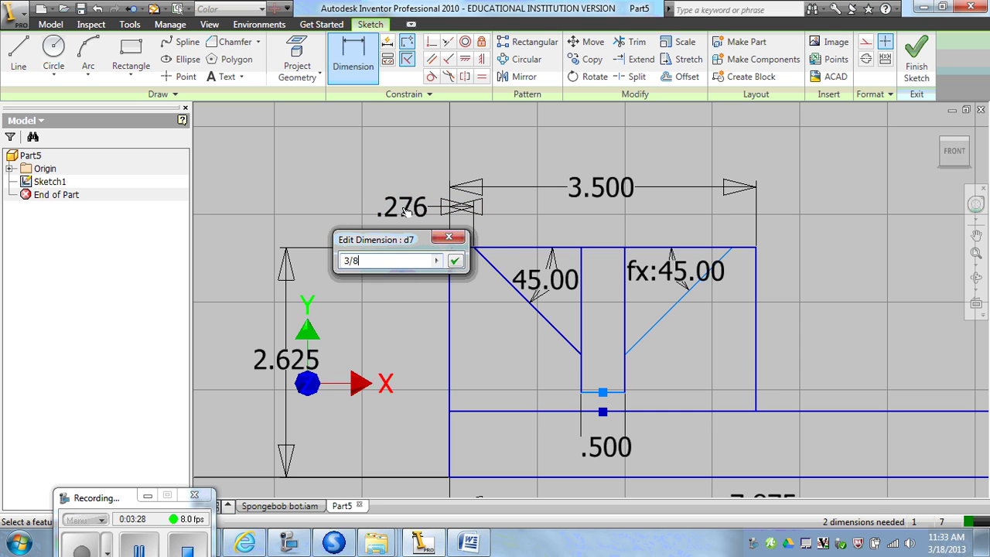
key(Return)
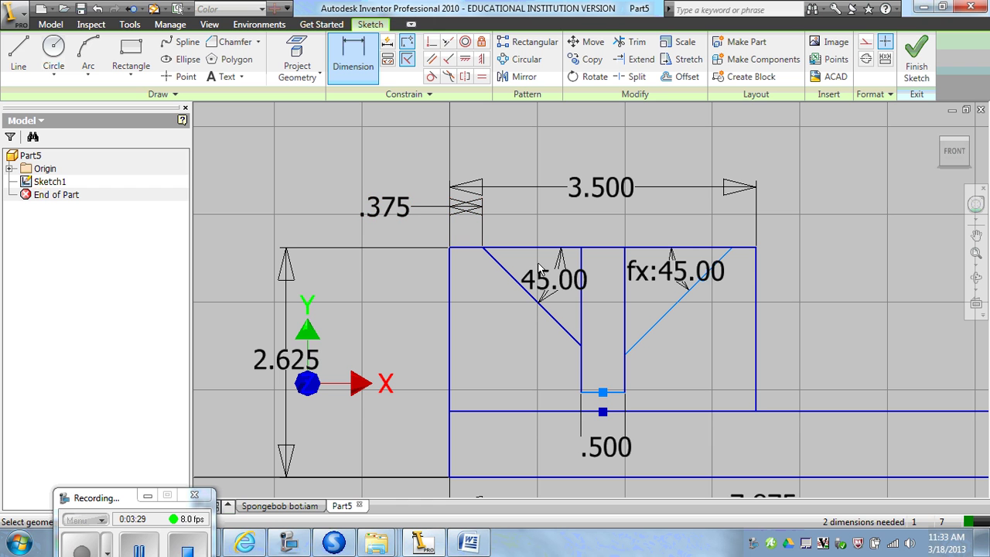
- Dimension the distance from the right slanted line's upper endpoint to the block's right edge, linking it to the left offset d7
click(718, 265)
click(733, 254)
click(756, 263)
click(794, 215)
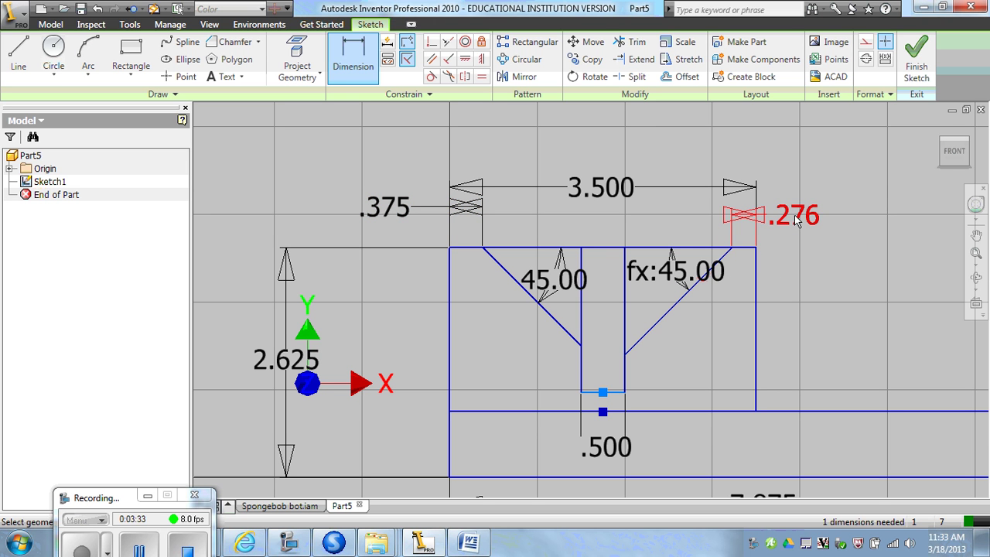
click(797, 219)
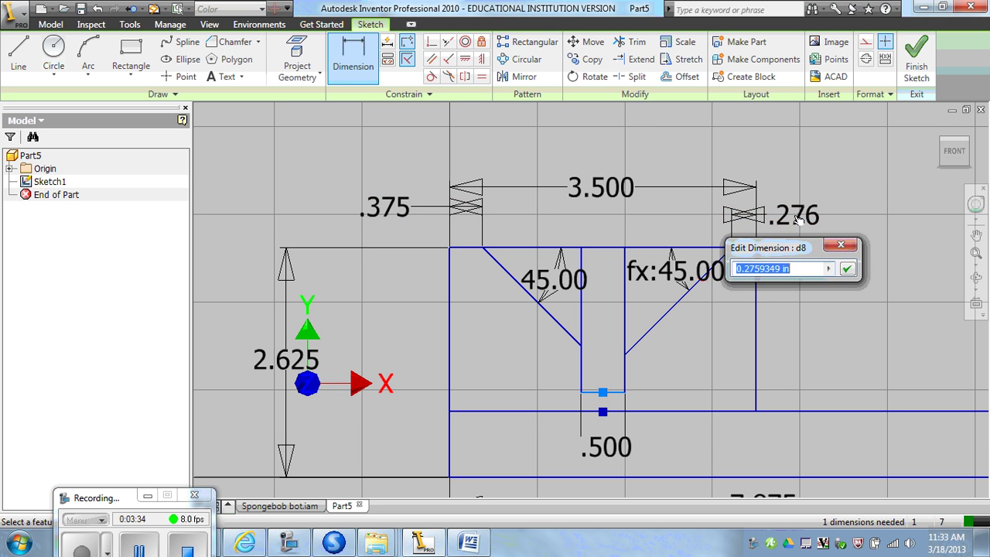
click(391, 212)
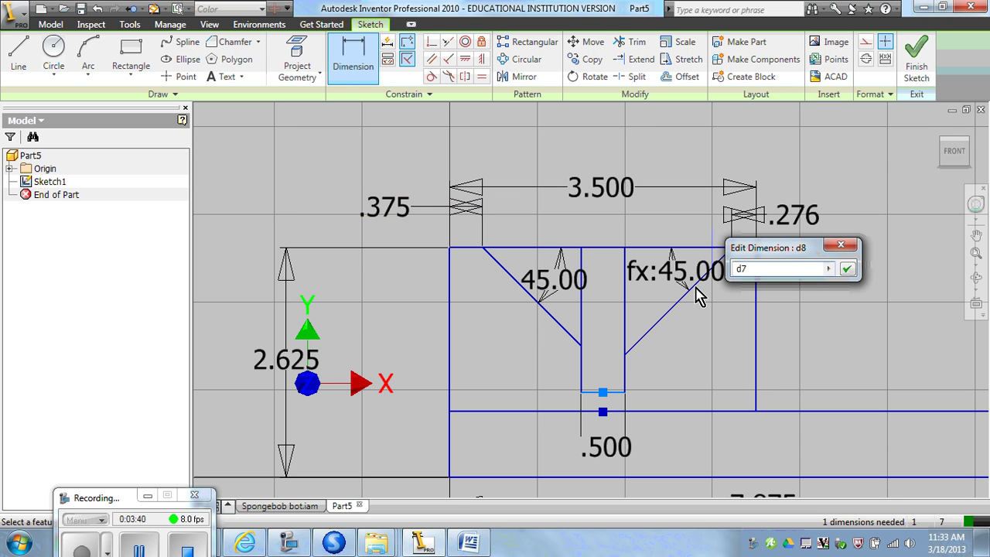
click(848, 270)
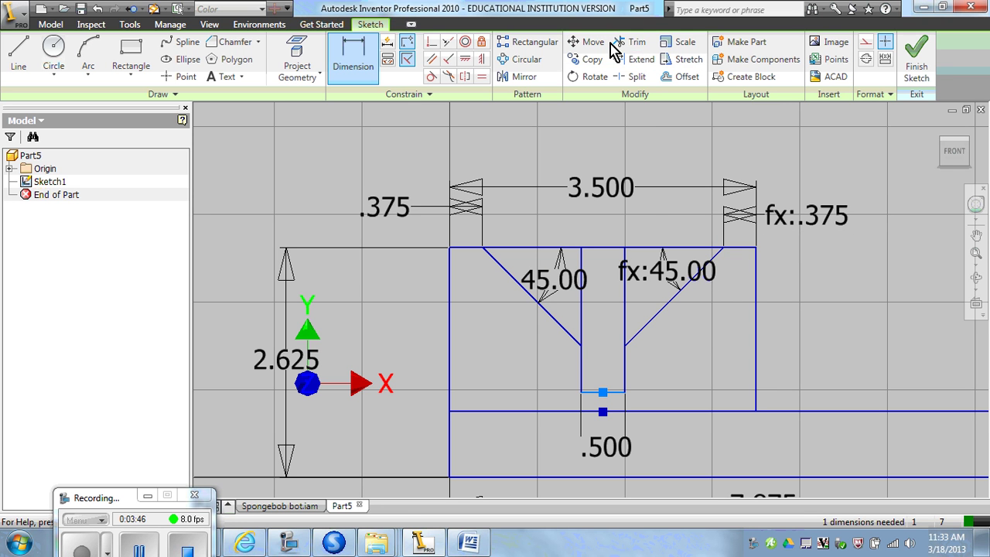
- Trim the inner rectangle's vertical sides above the slanted lines and dimension the remaining left side's height as 1/4 in
click(633, 42)
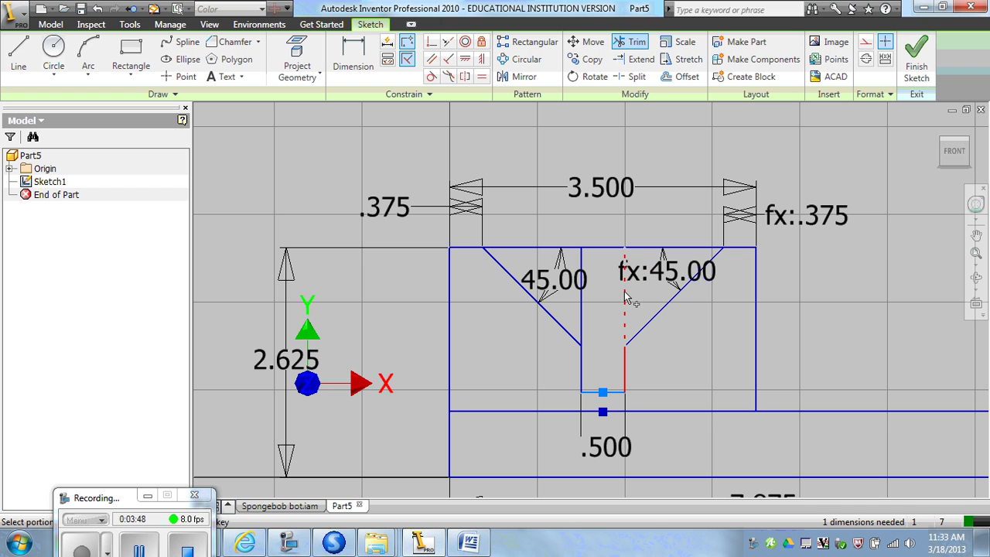
click(626, 295)
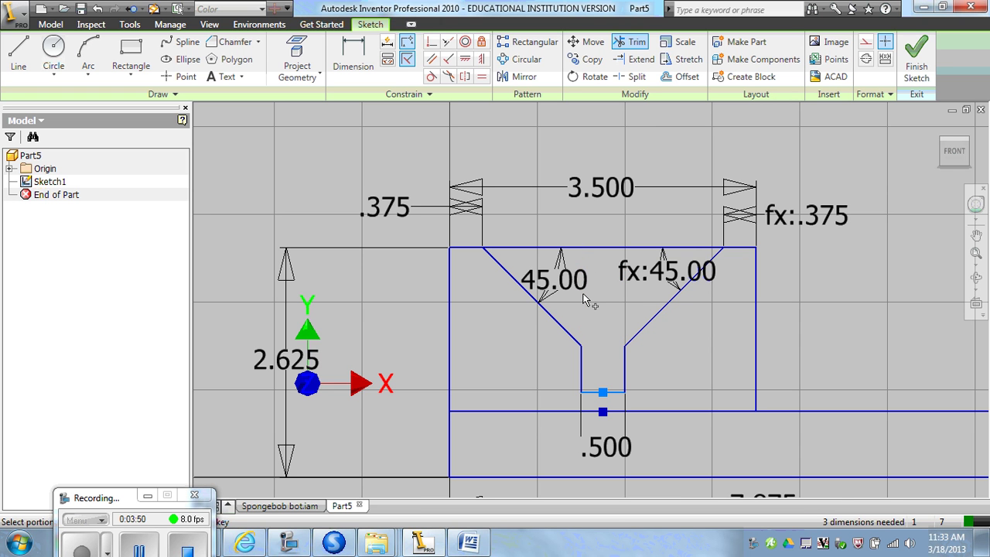
click(353, 58)
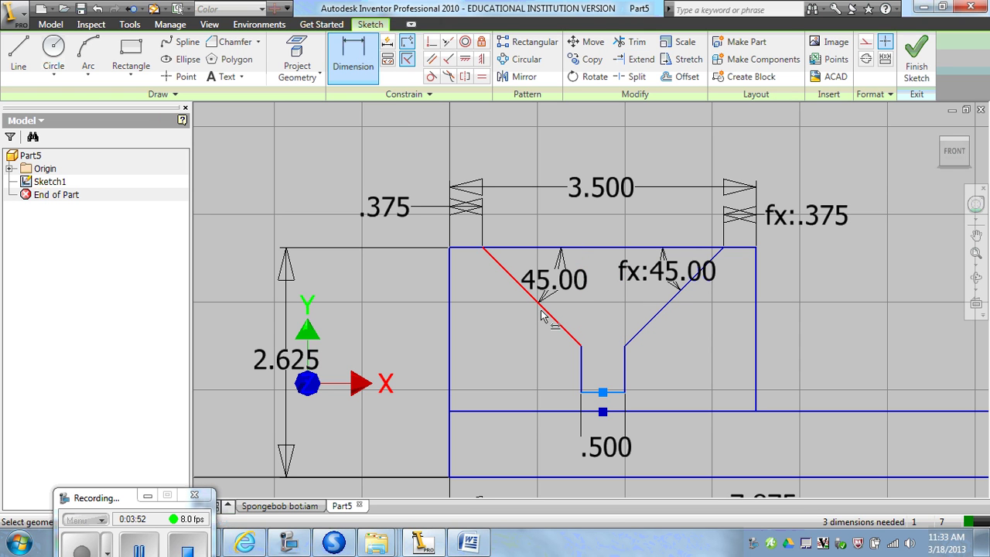
click(584, 371)
click(520, 376)
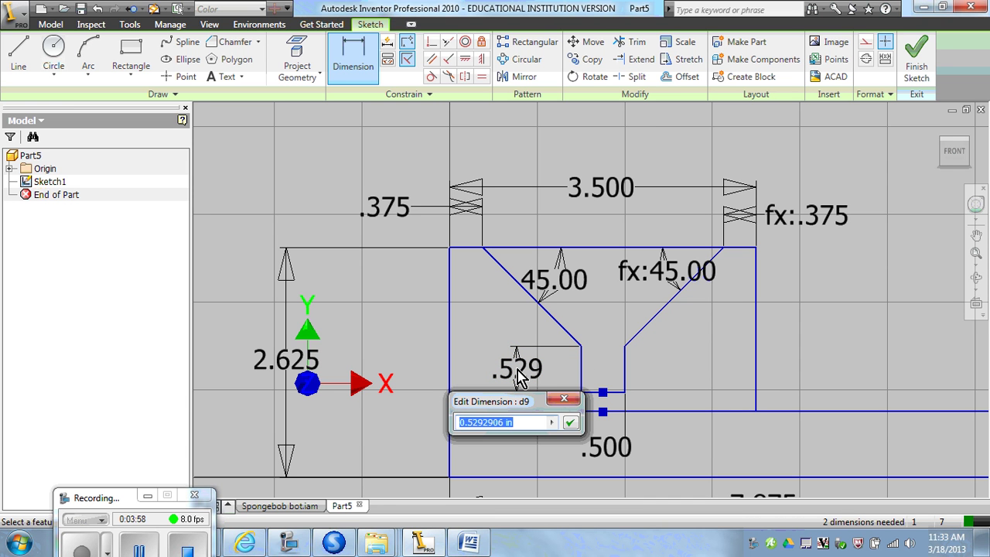
text(1/4)
key(Return)
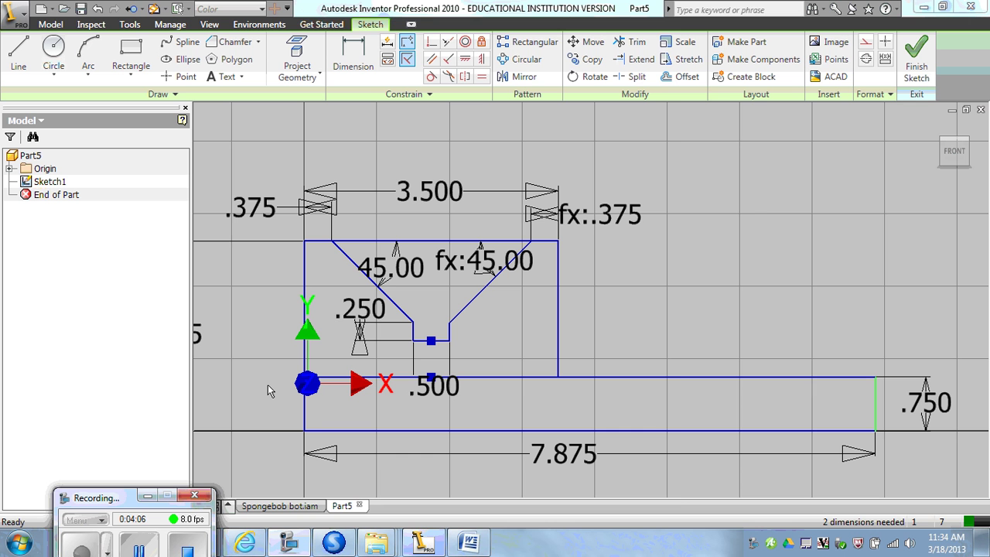
- Finish the profile sketch and extrude the grooved upper block and base regions together by 3 1/4 in
click(911, 71)
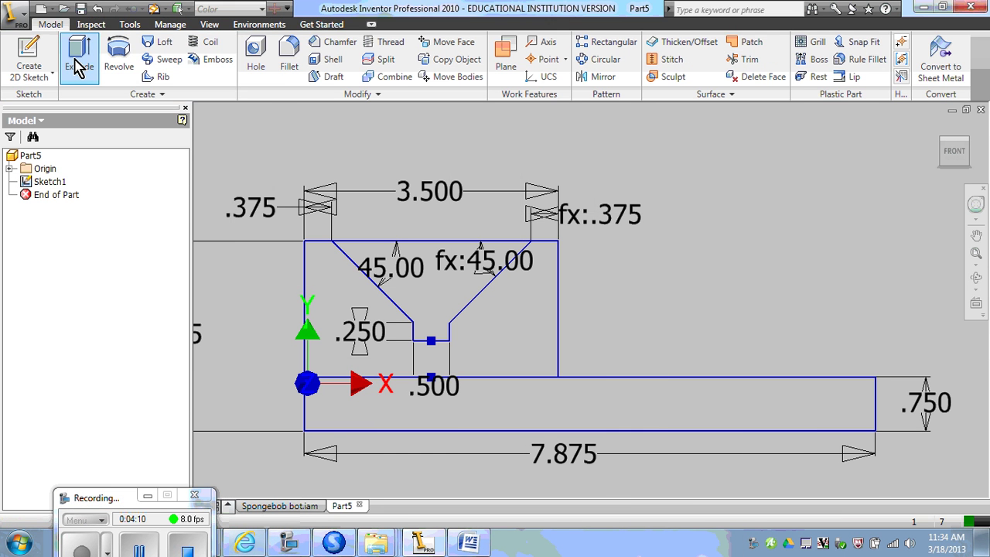
click(77, 62)
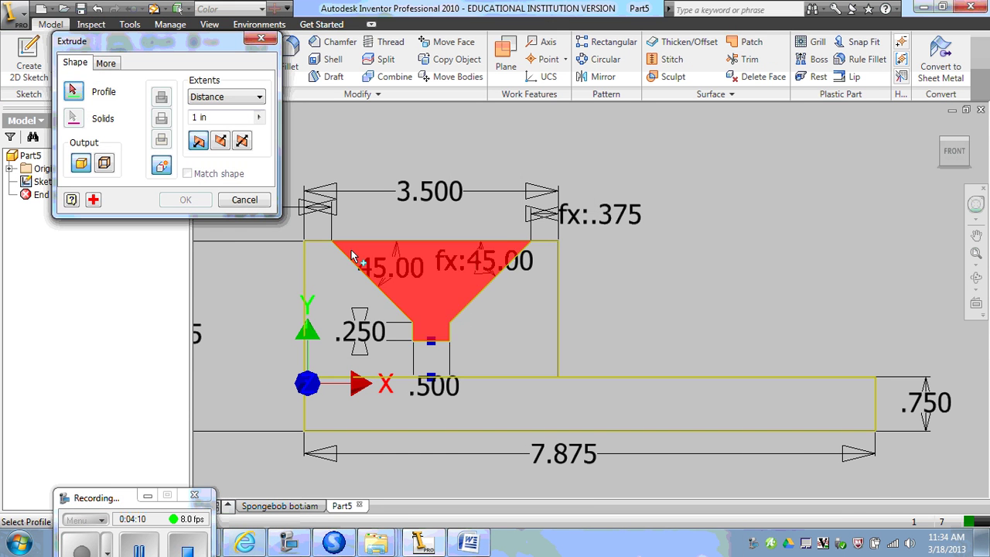
click(483, 333)
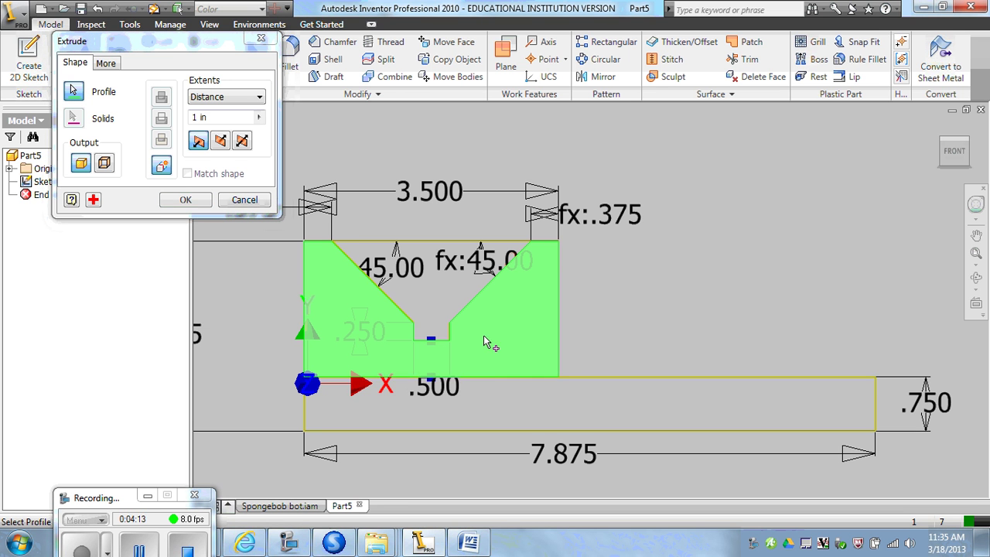
click(501, 401)
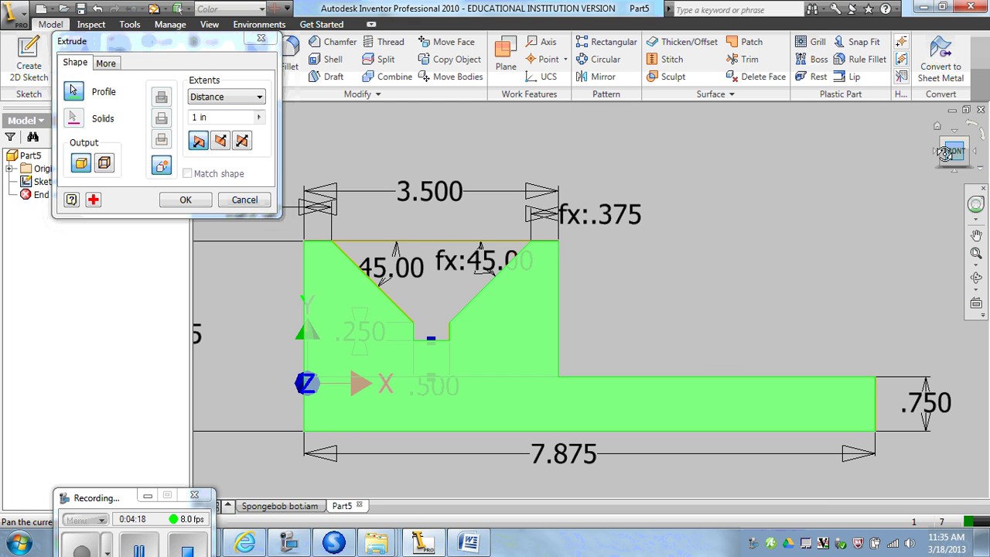
drag(956, 154, 933, 164)
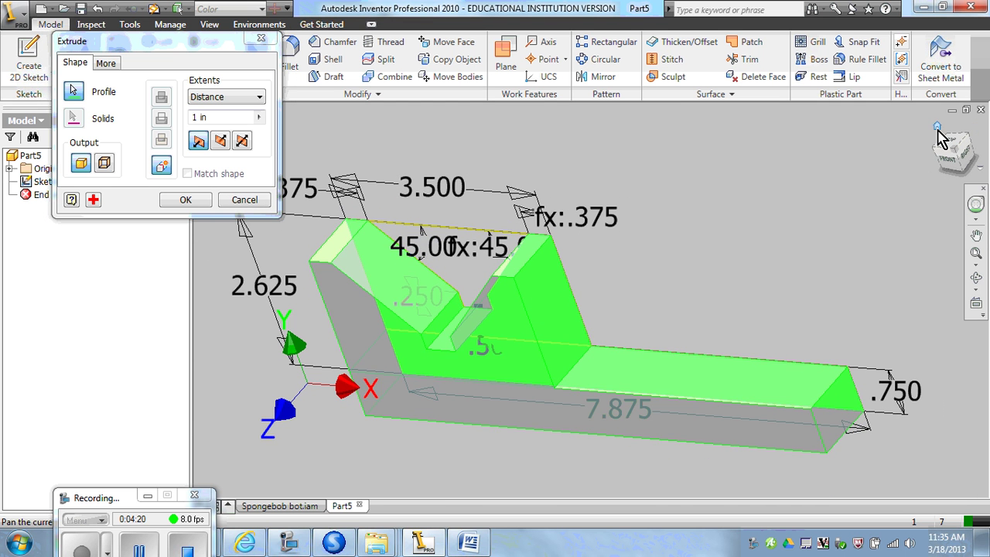
click(938, 130)
click(219, 117)
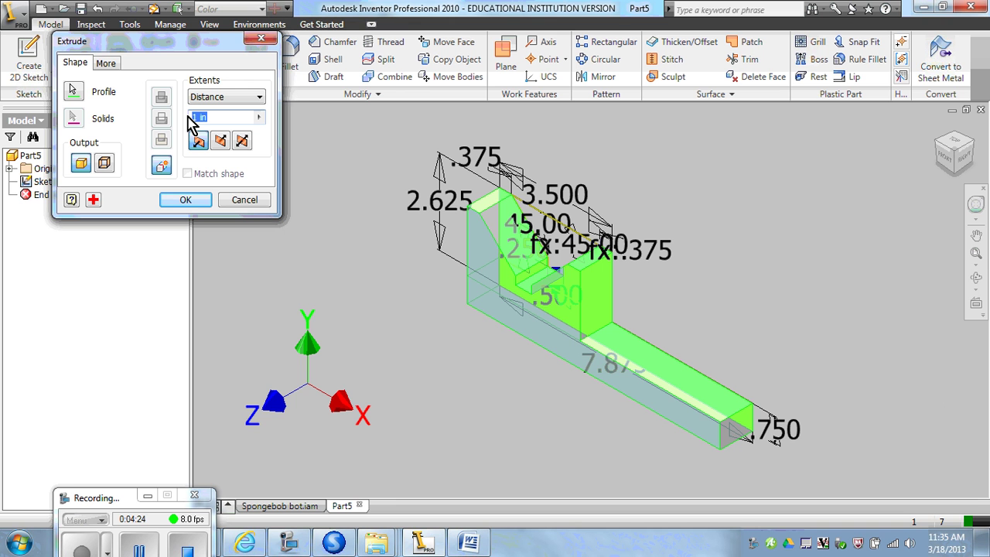
text(3)
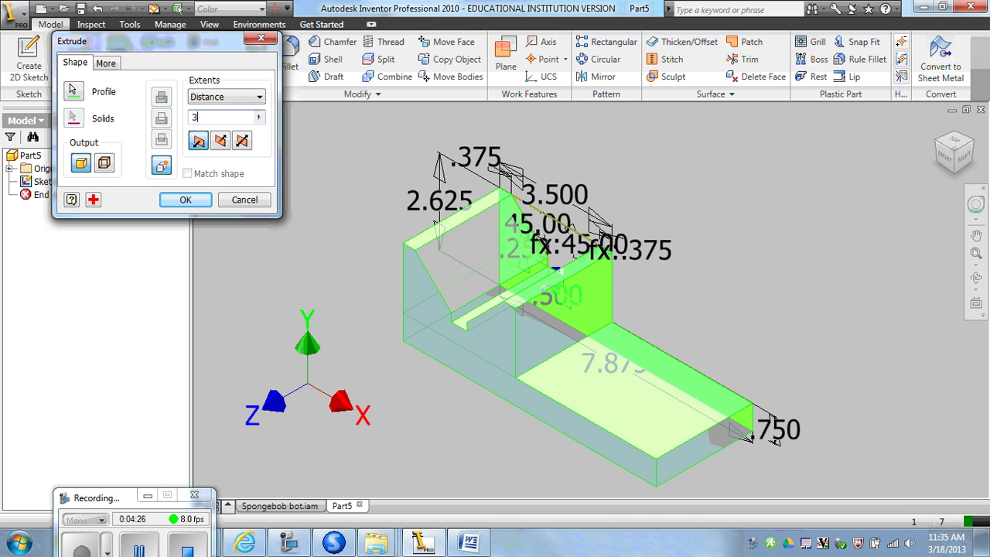
text( 1/4)
key(Return)
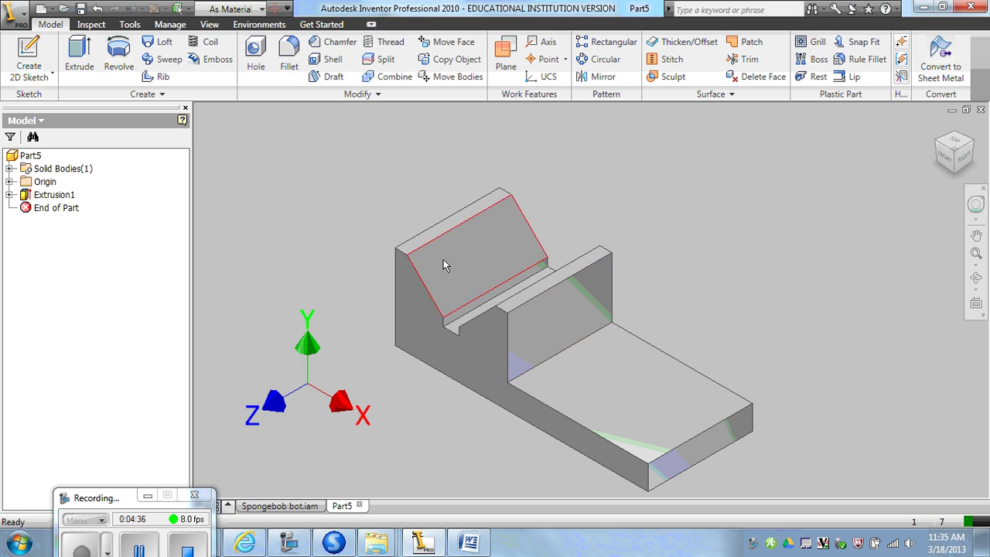
- Fillet the inside edge where the upper block meets the base's top face with a 0.25 in radius
click(291, 45)
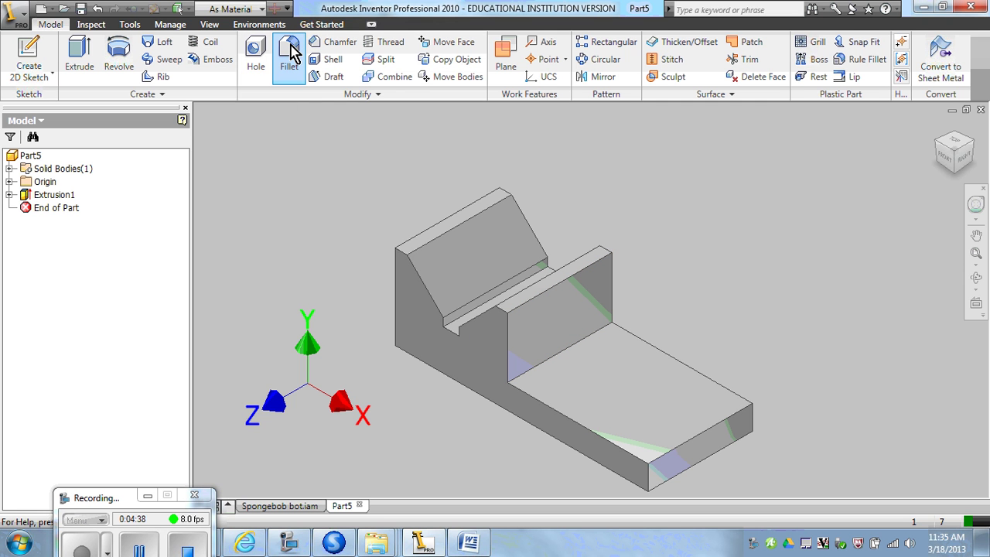
click(293, 262)
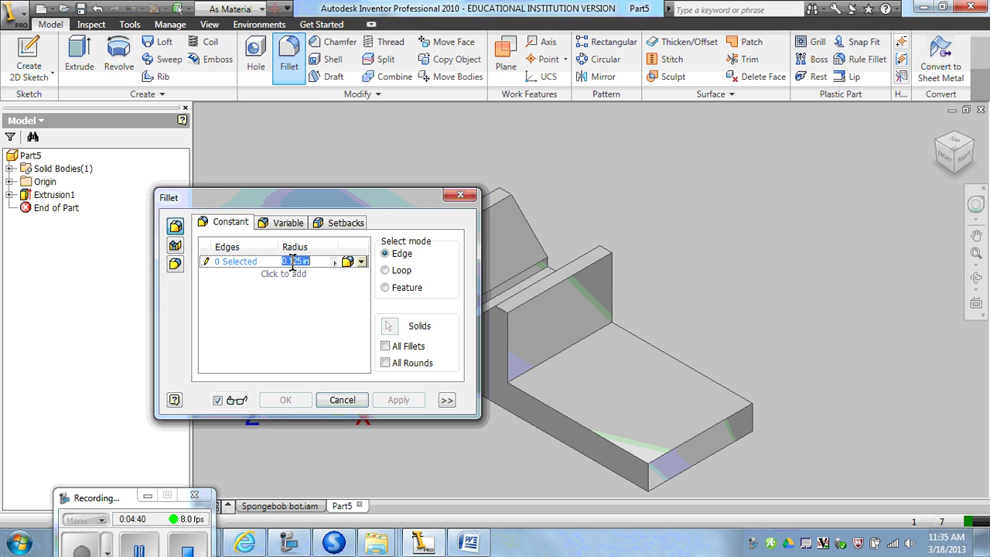
key(BackSpace)
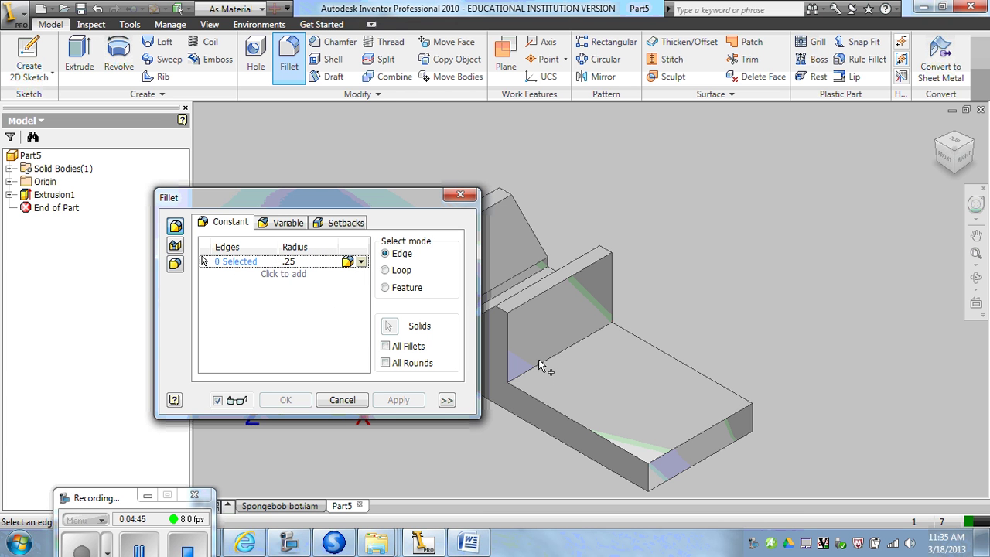
click(540, 363)
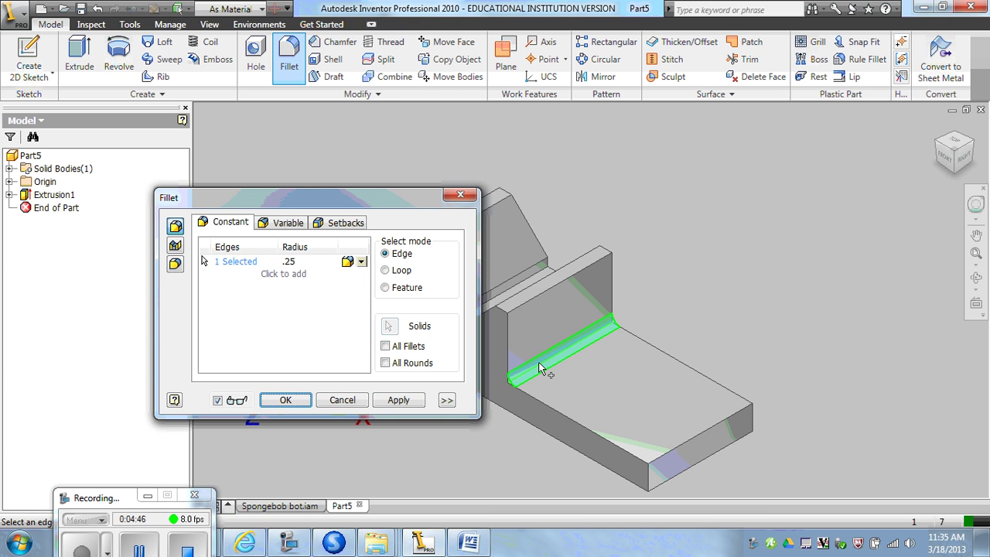
click(397, 400)
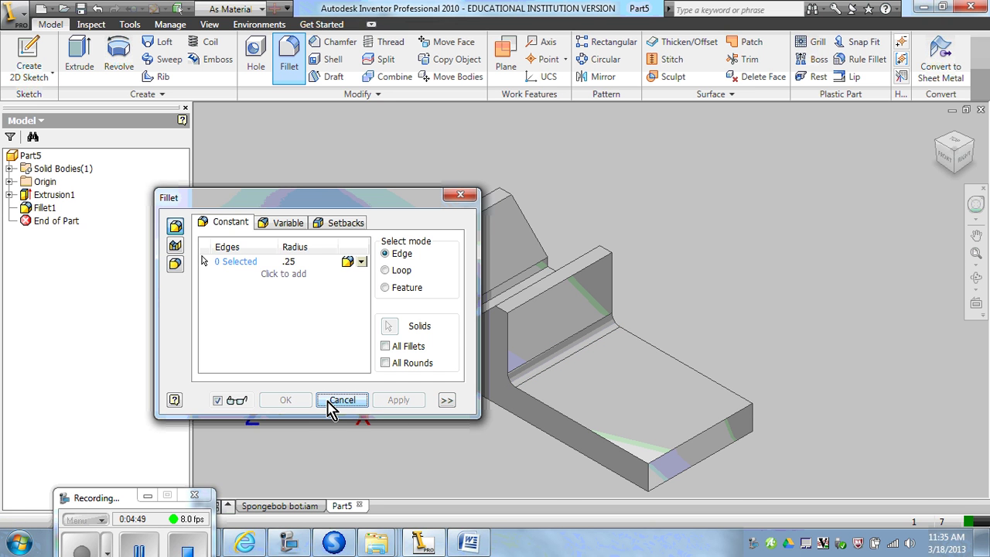
click(459, 194)
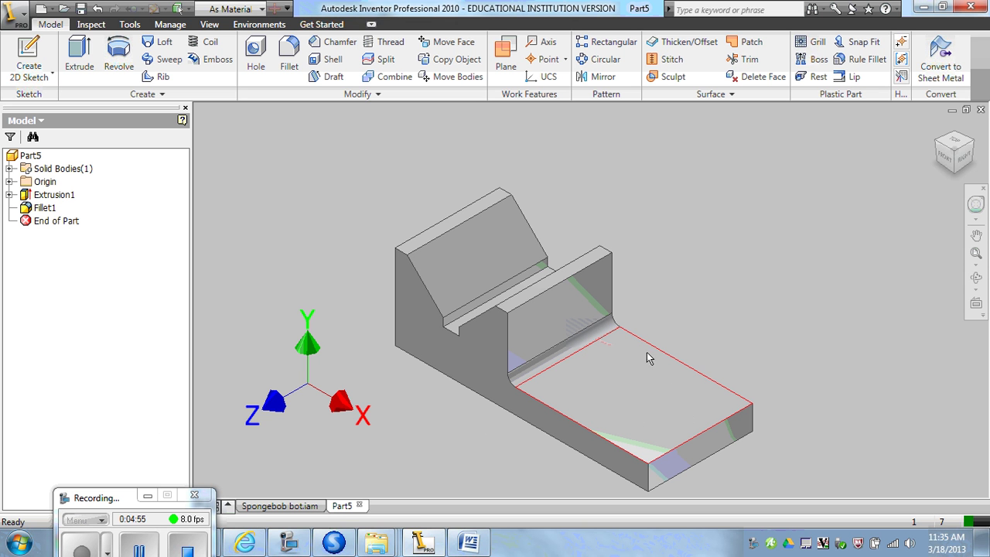
- Start a new sketch on the base's exposed top face and view it straight from above
click(648, 406)
right_click(647, 404)
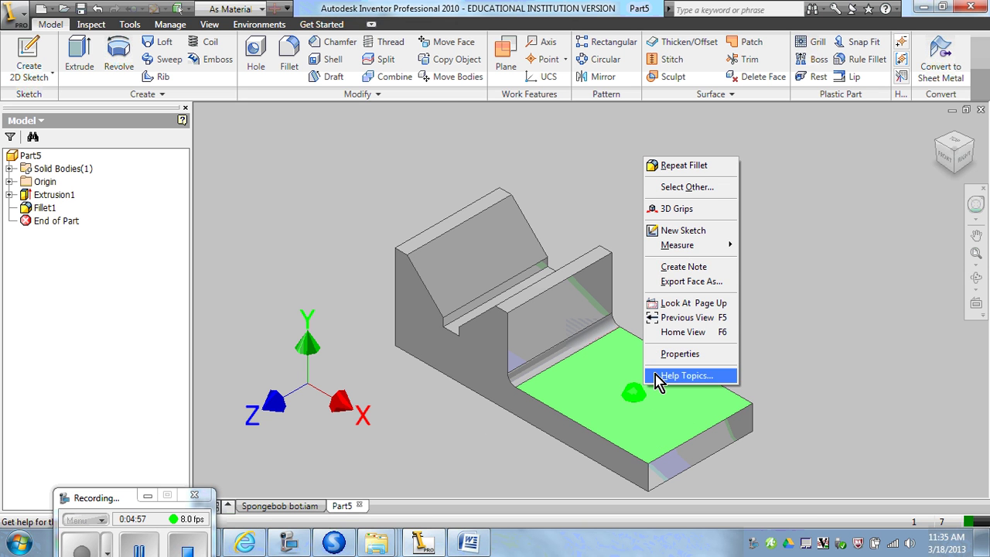
click(665, 230)
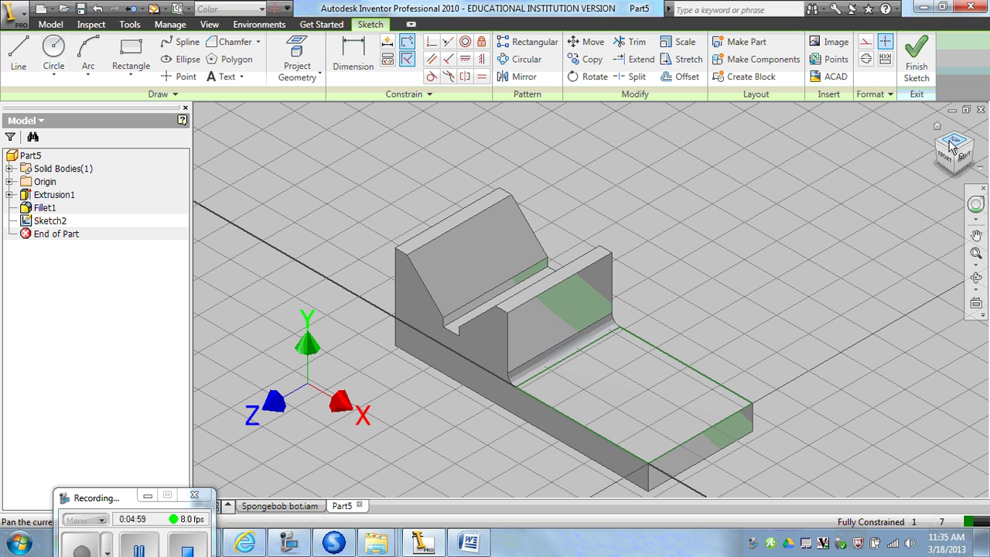
click(954, 146)
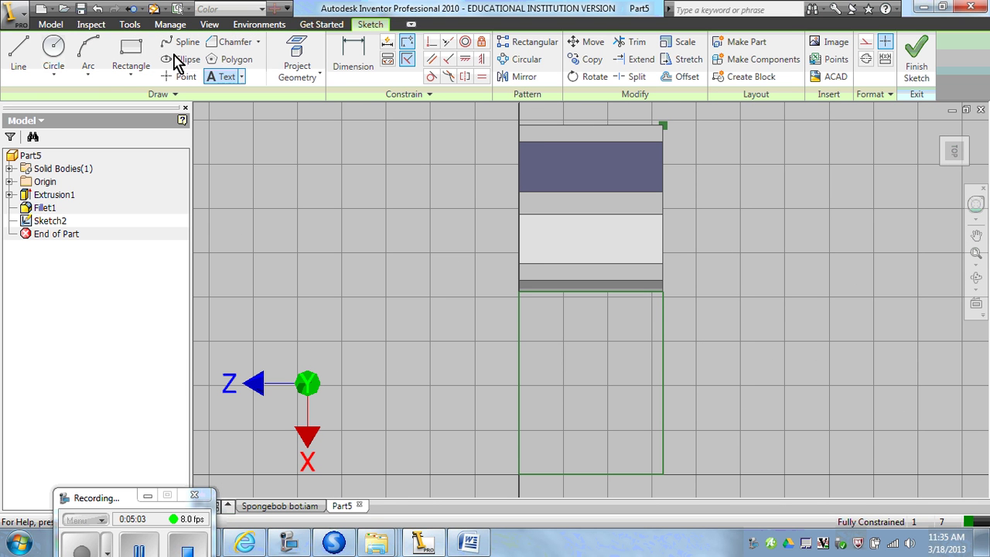
- Sketch two circles along the face's lengthwise midline, a smaller one near the block and one about 1.35 in in diameter nearer the free end
click(53, 49)
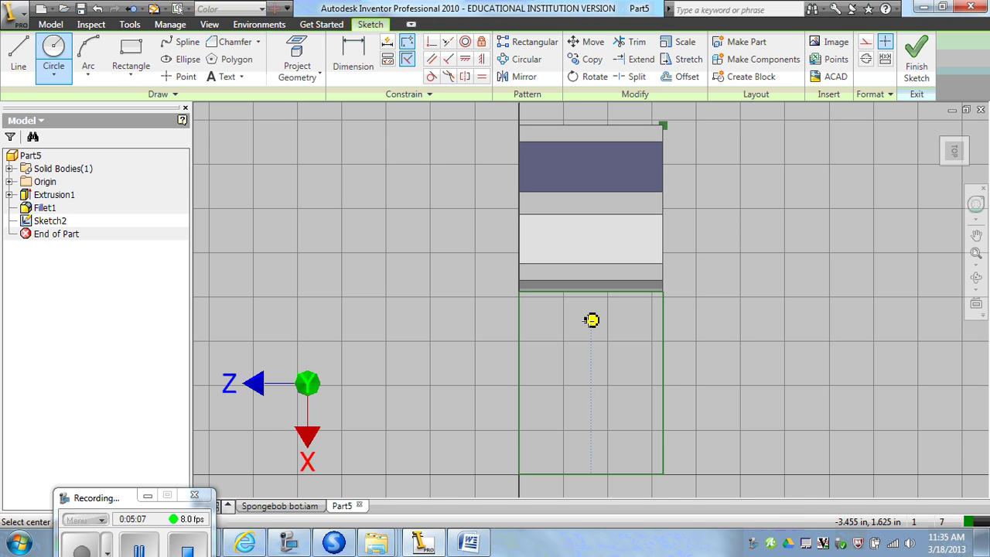
click(591, 320)
click(591, 345)
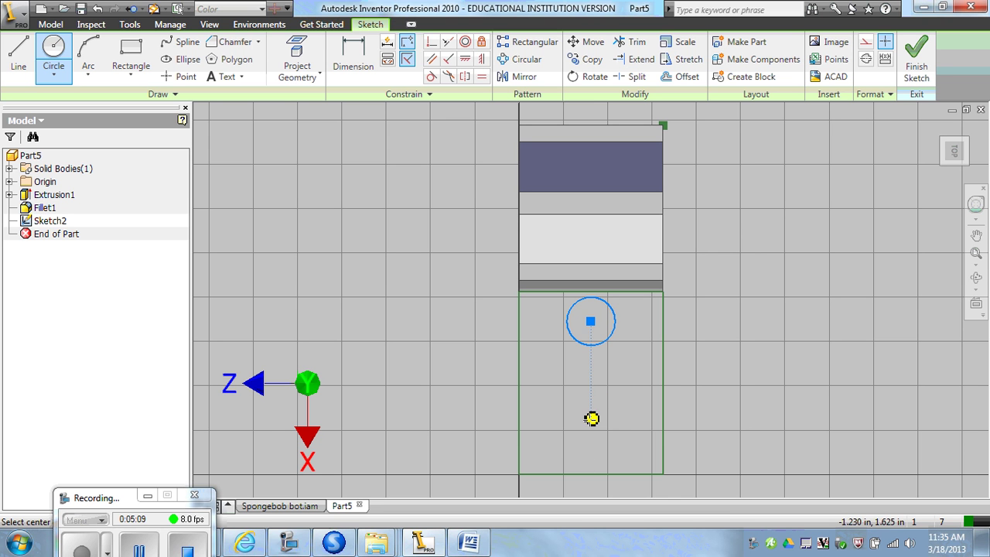
click(591, 419)
click(588, 449)
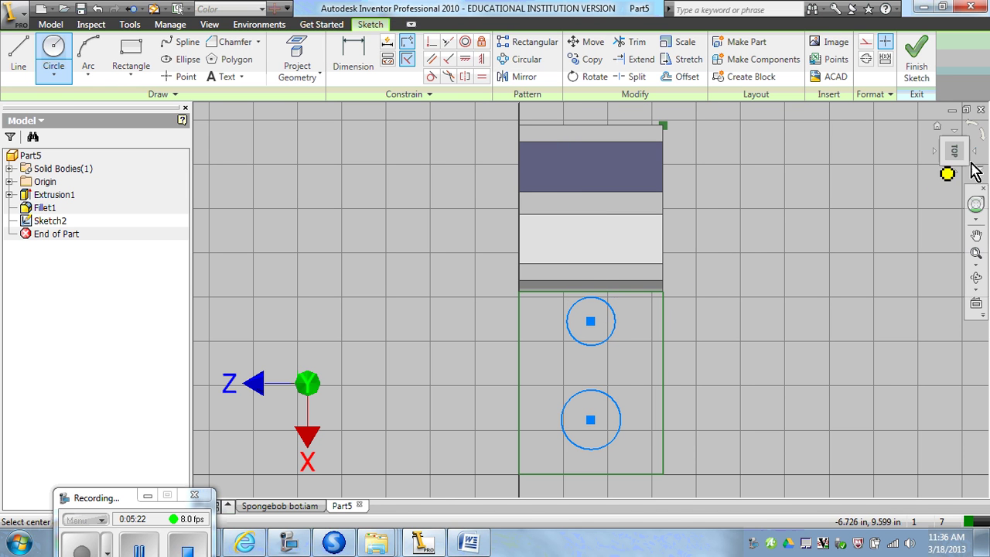
- Rotate the view so the base runs horizontally, and constrain both circle centers horizontally in line with the midpoint of the base's end edge
mouse_move(957, 151)
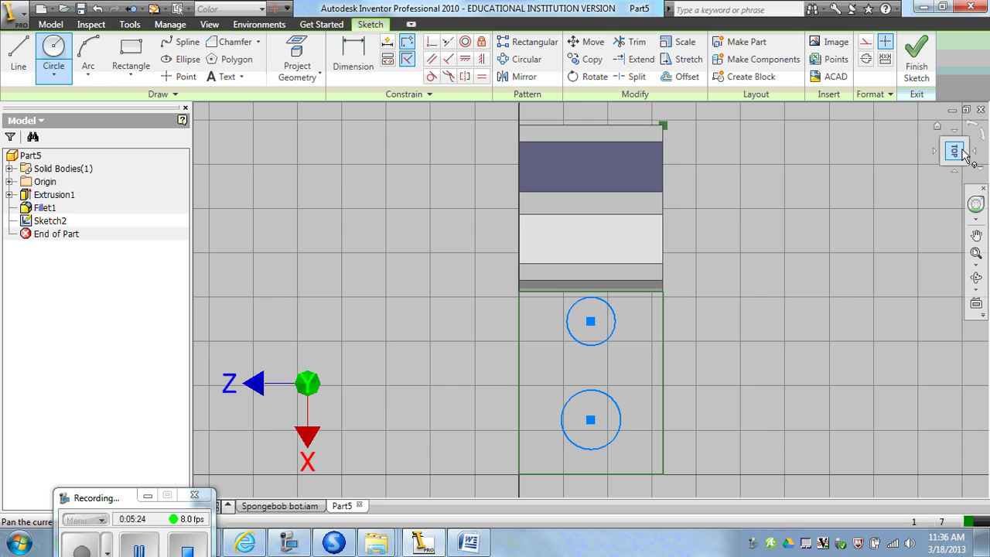
click(973, 129)
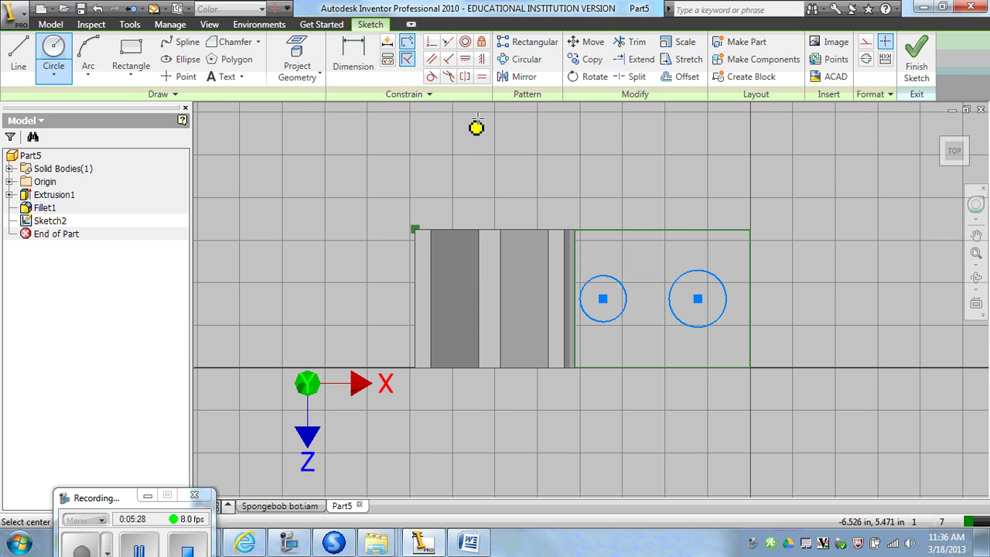
click(465, 58)
click(603, 300)
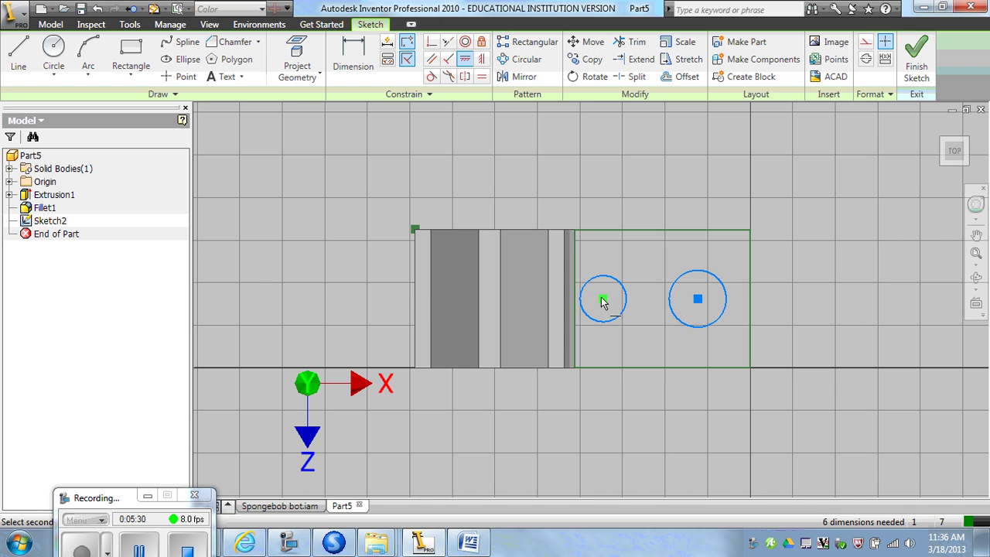
click(698, 301)
click(699, 301)
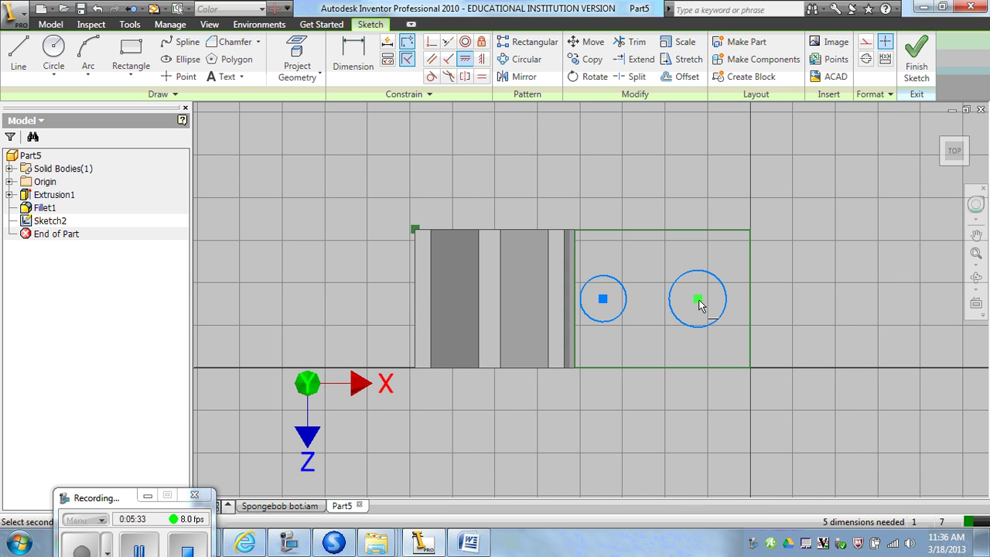
click(750, 299)
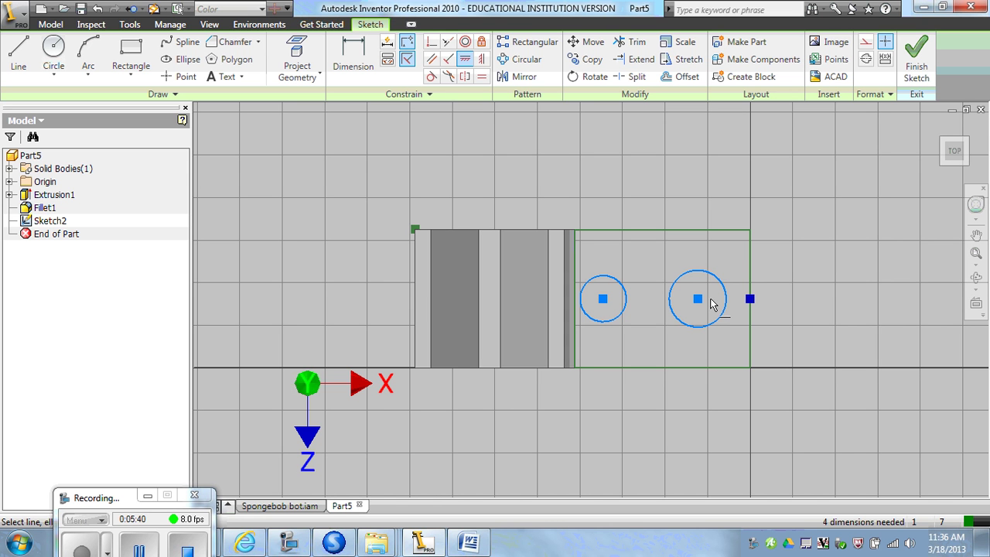
- Dimension the horizontal distance between the two circle centers as 1 3/4 in
click(353, 65)
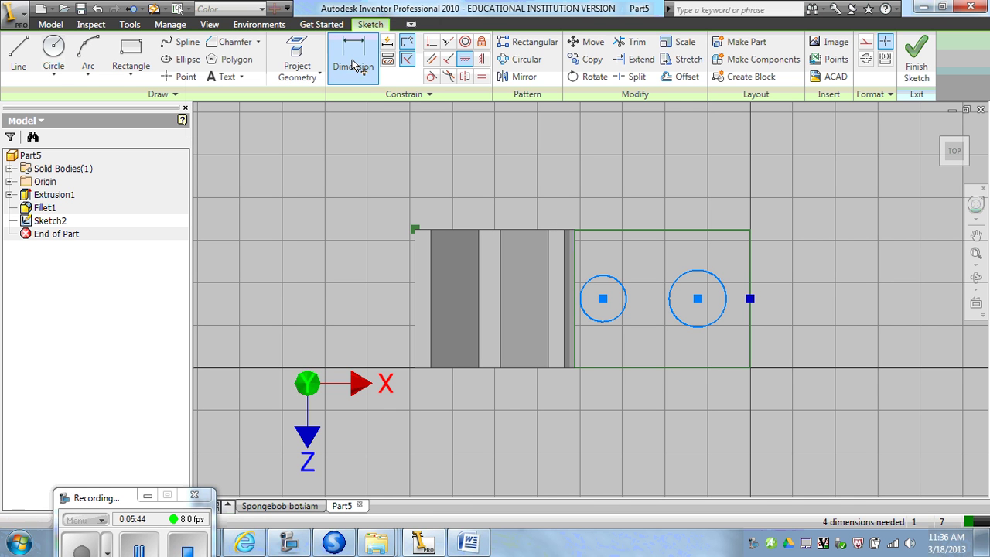
click(602, 299)
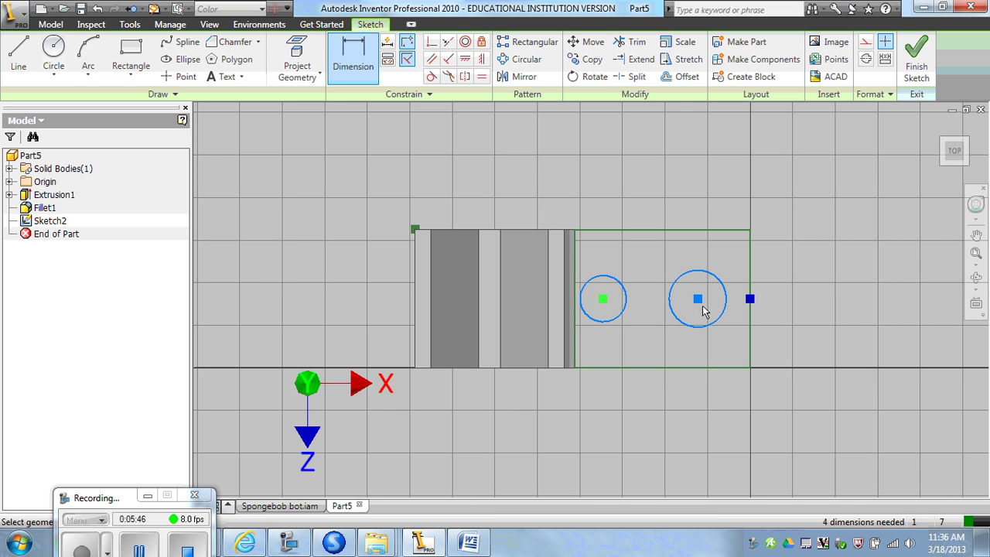
click(698, 299)
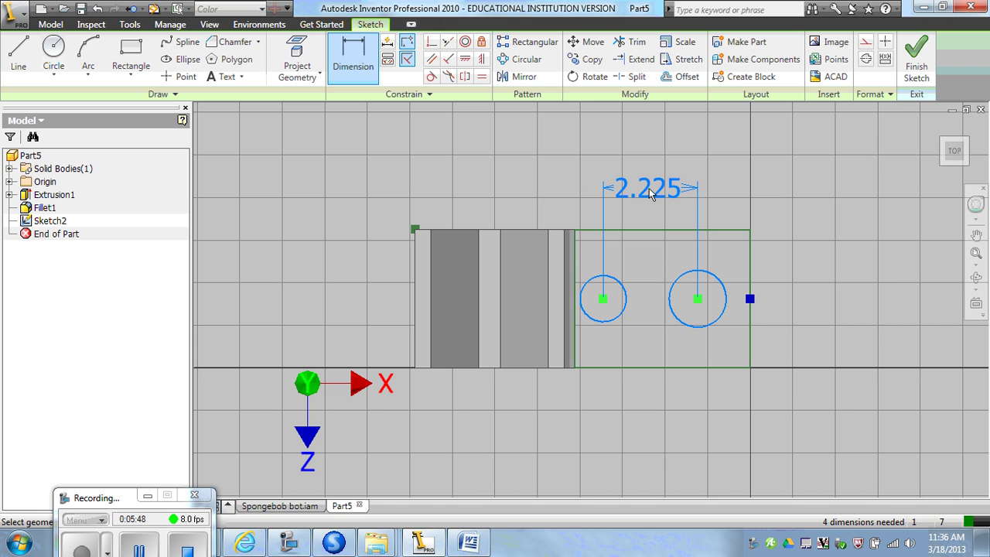
click(649, 189)
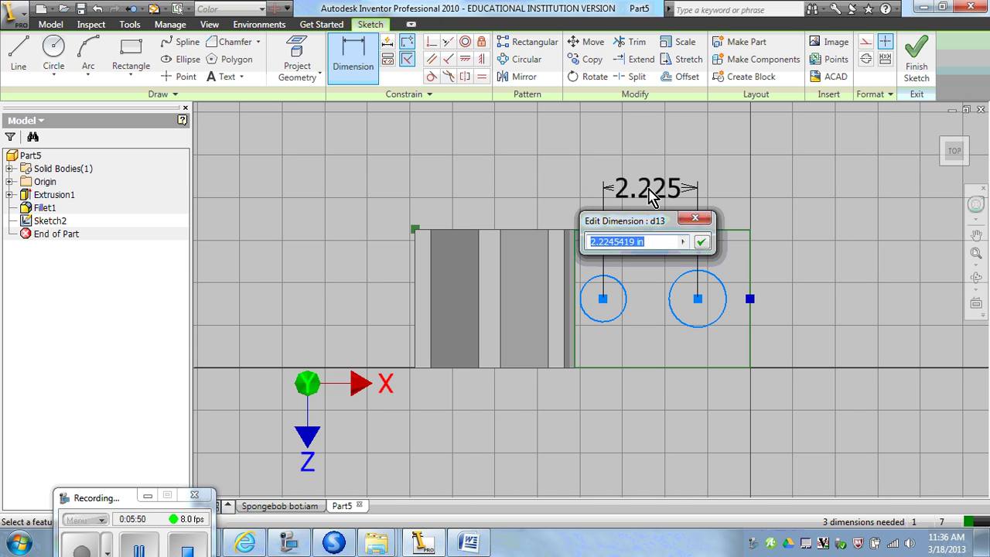
text(1)
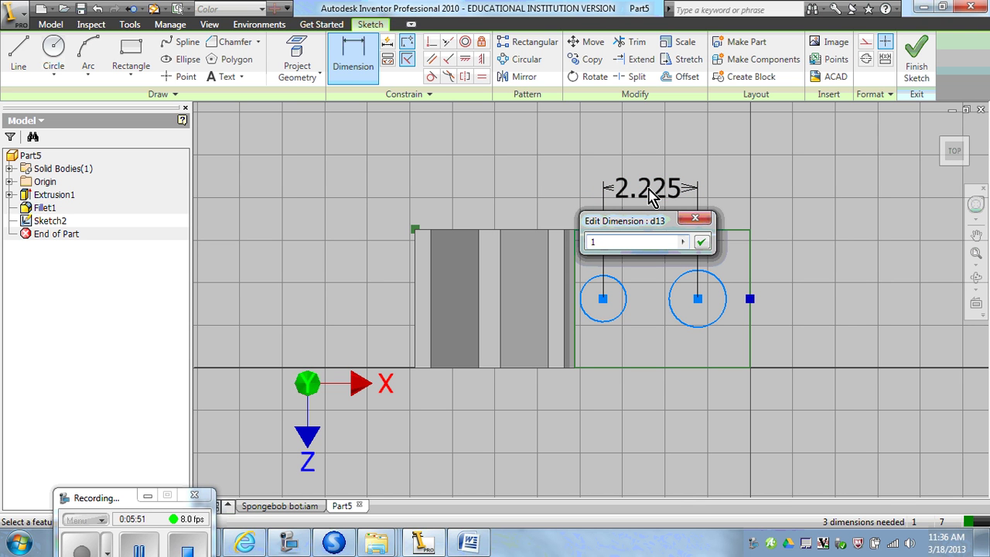
text( 3/4)
key(Return)
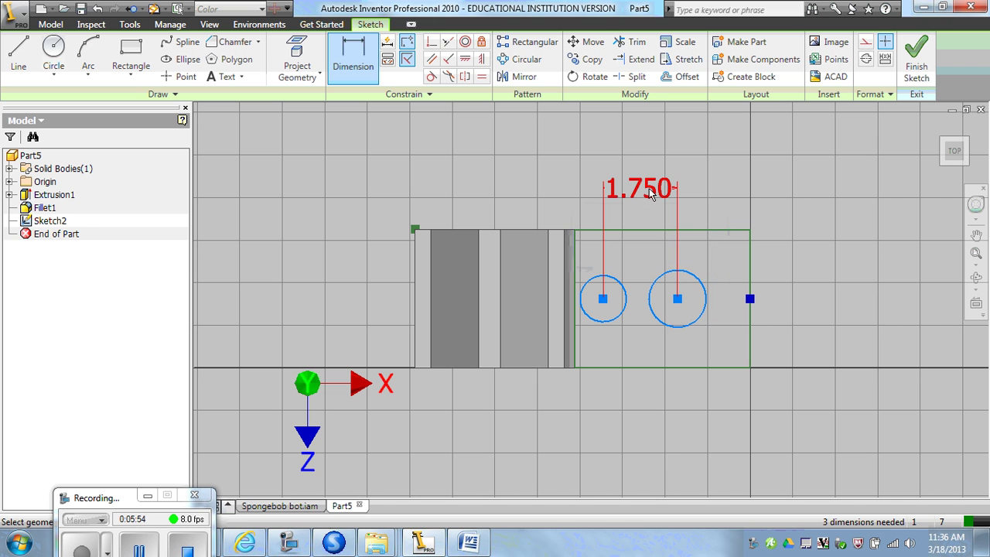
click(702, 290)
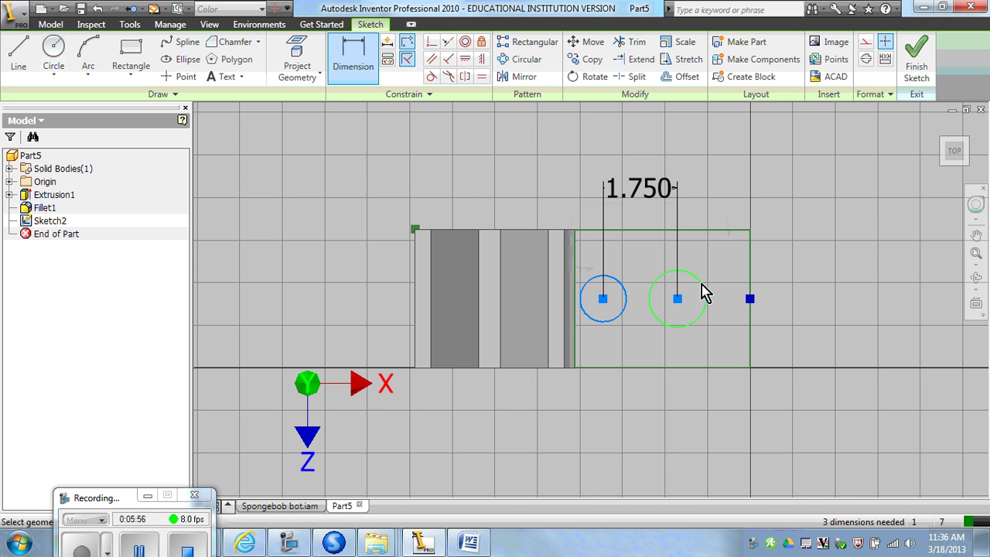
click(793, 206)
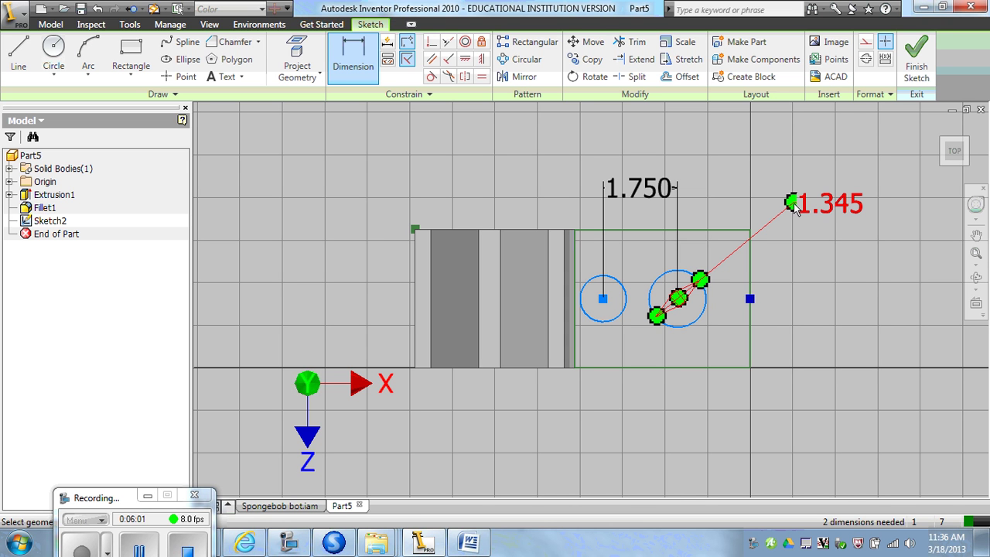
key(Escape)
key(Escape)
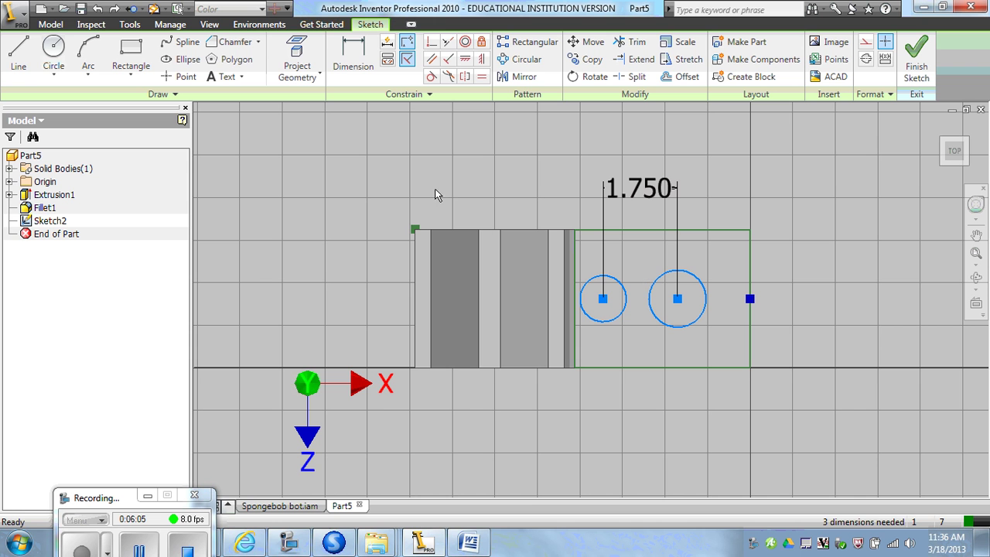
- Draw two lines joining the circles, one between their upper edges and one between their lower edges
click(17, 49)
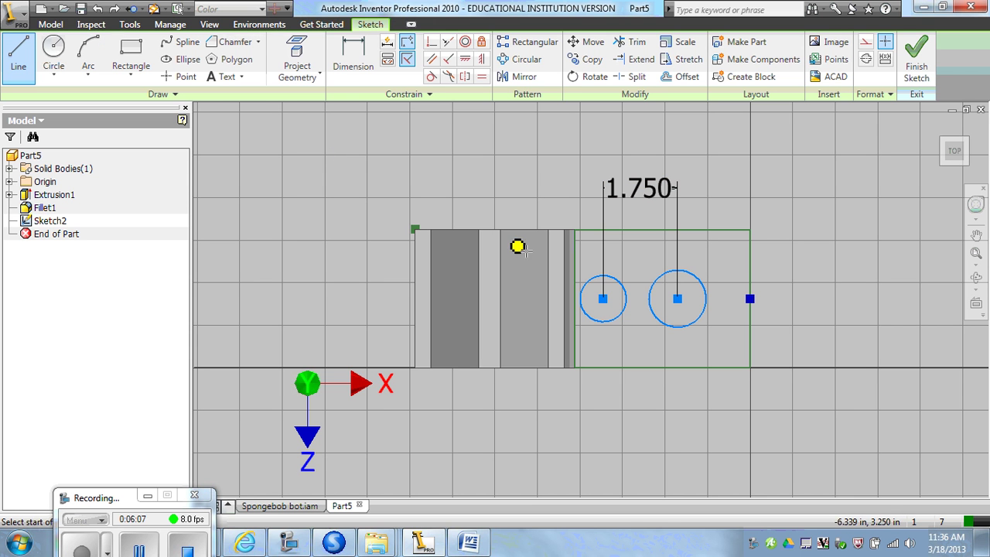
click(604, 275)
click(677, 271)
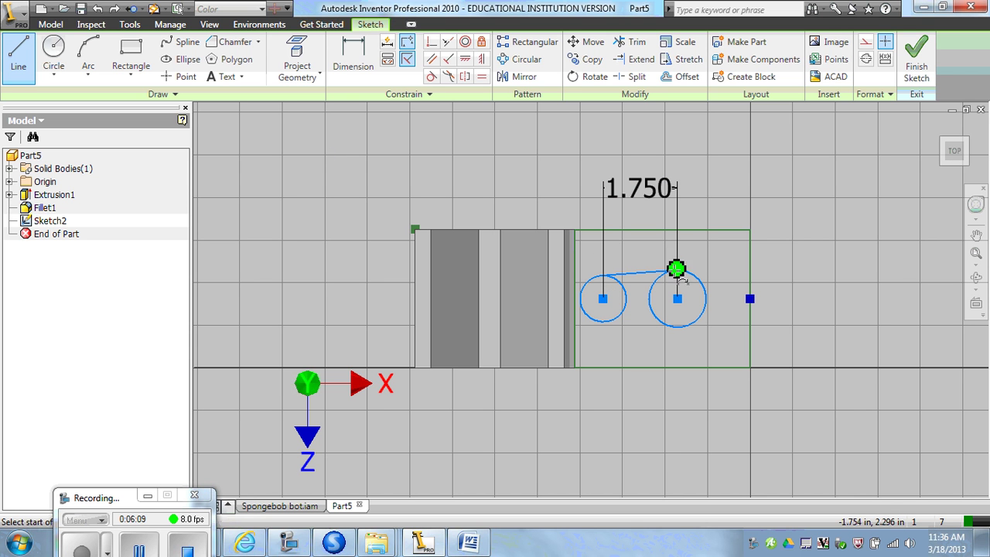
click(674, 327)
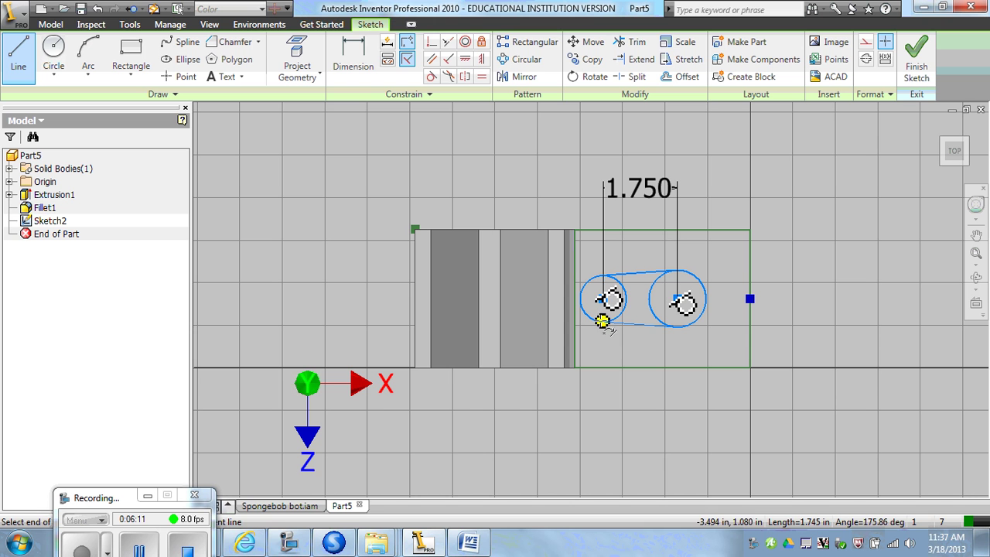
click(578, 292)
- Apply tangent constraints between the two connecting lines and both circles
click(432, 76)
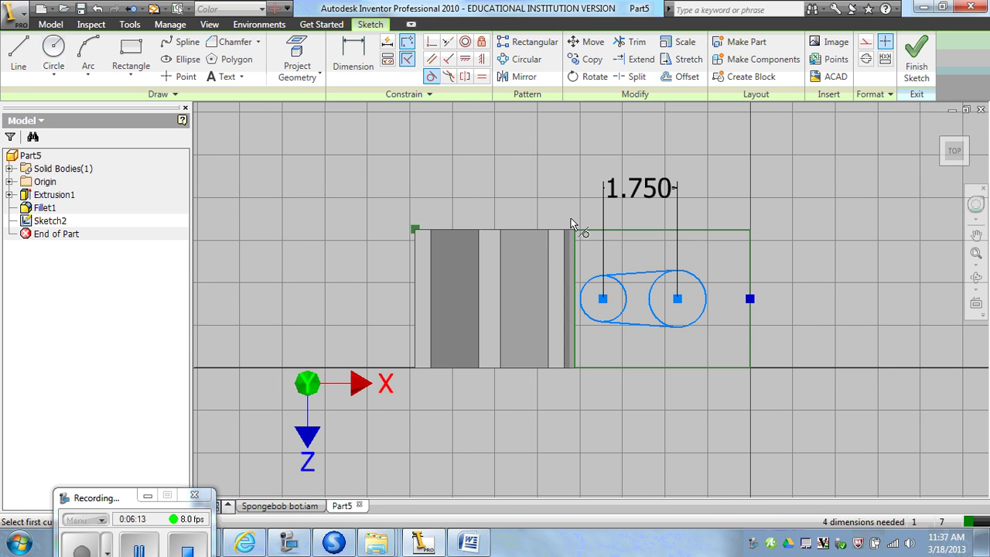
click(604, 276)
click(601, 275)
click(608, 275)
click(642, 273)
click(662, 277)
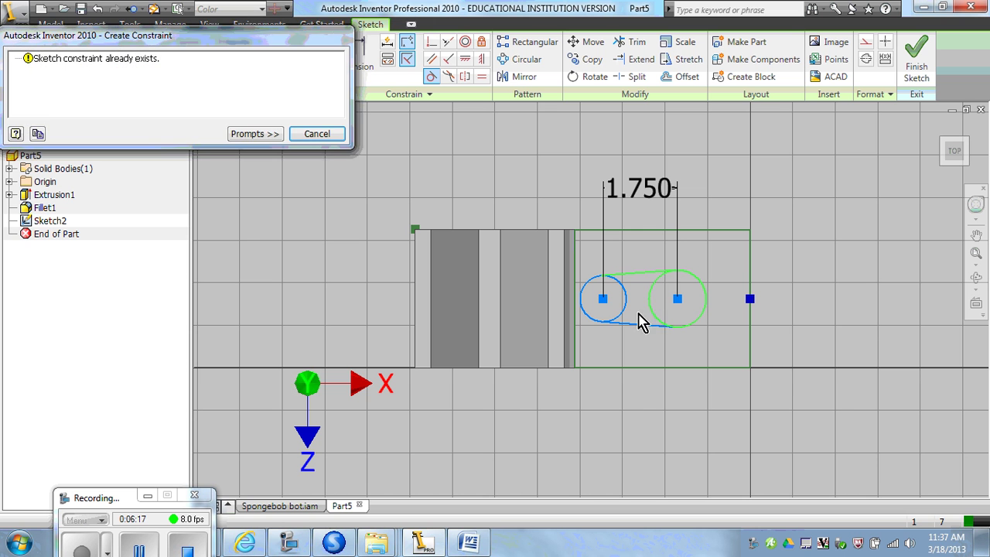
click(337, 135)
click(650, 325)
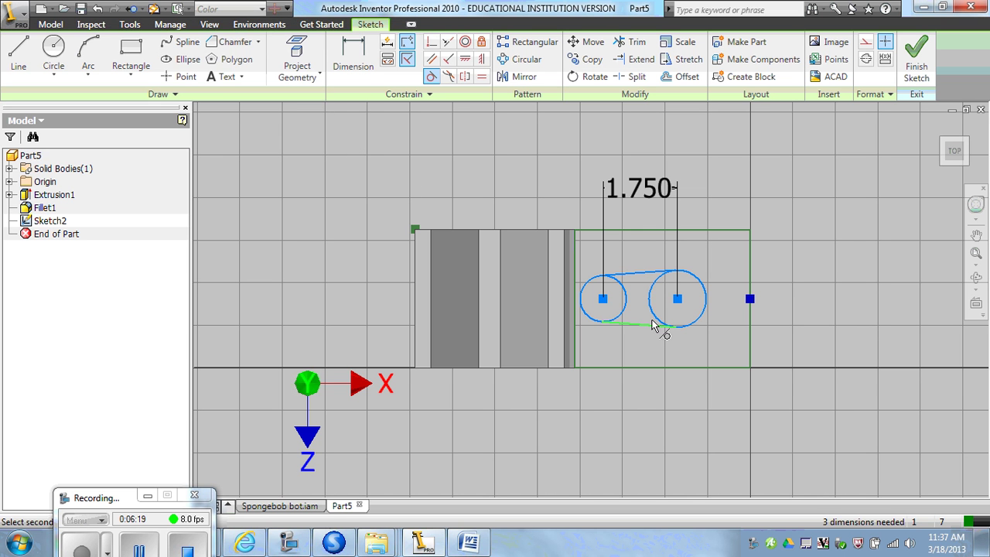
click(659, 326)
click(316, 133)
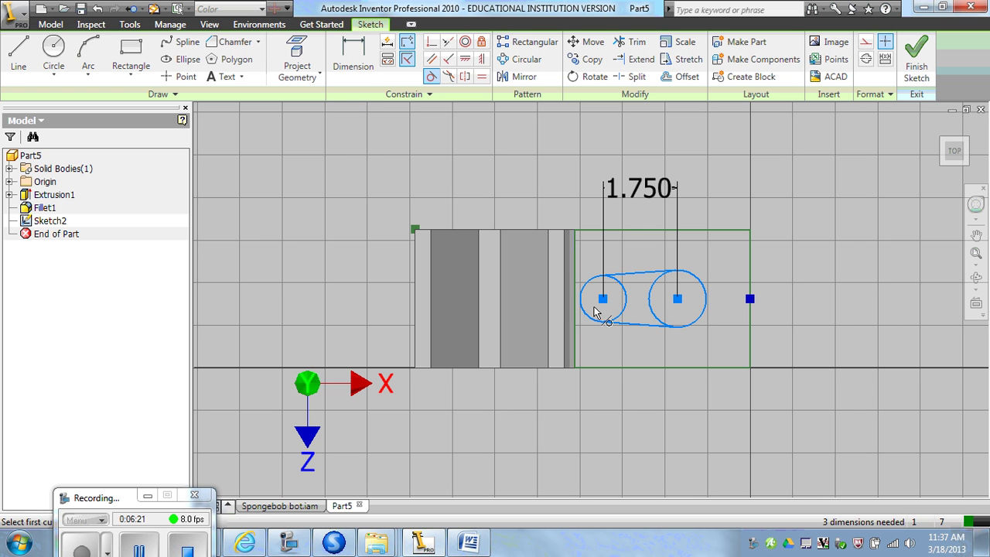
click(627, 324)
click(615, 325)
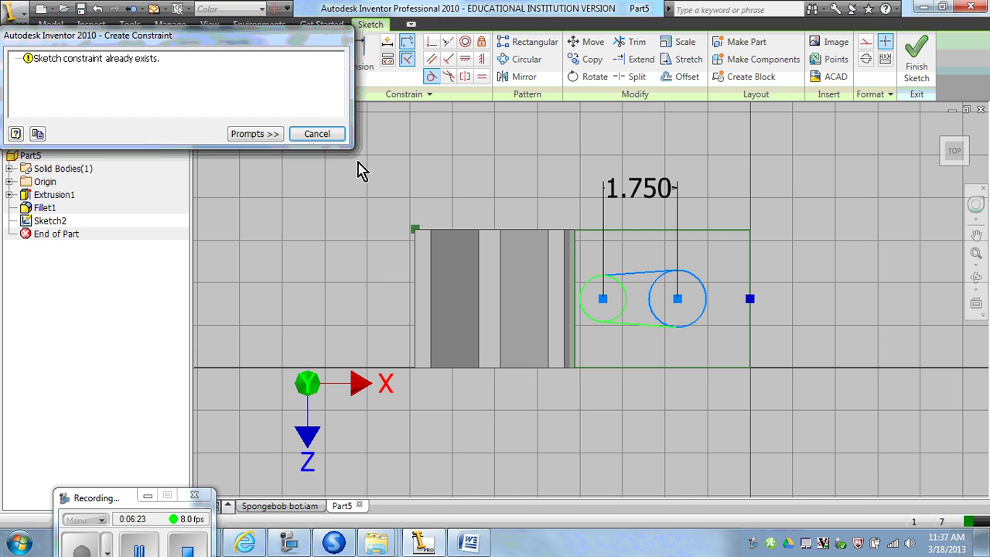
click(323, 136)
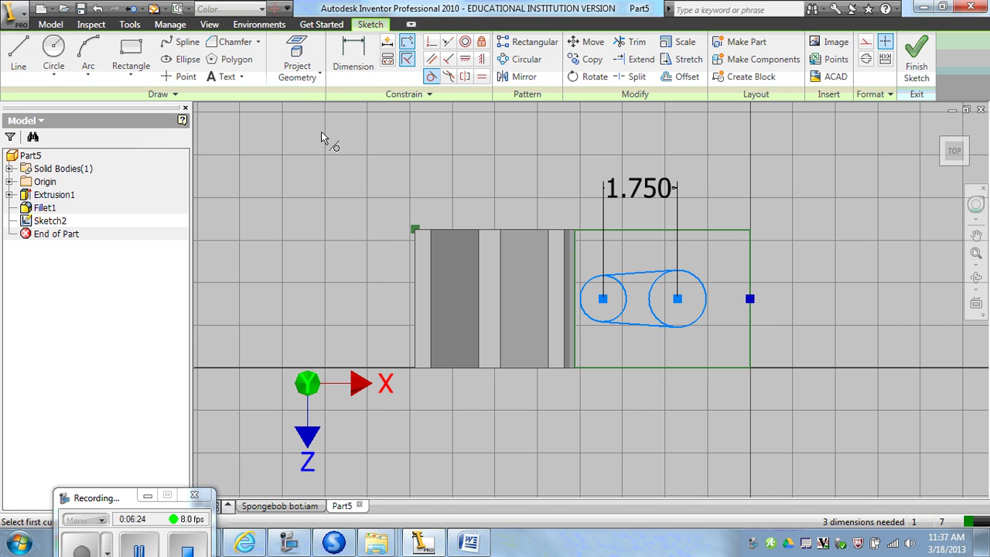
- Constrain the upper and lower connecting lines parallel to each other
click(434, 62)
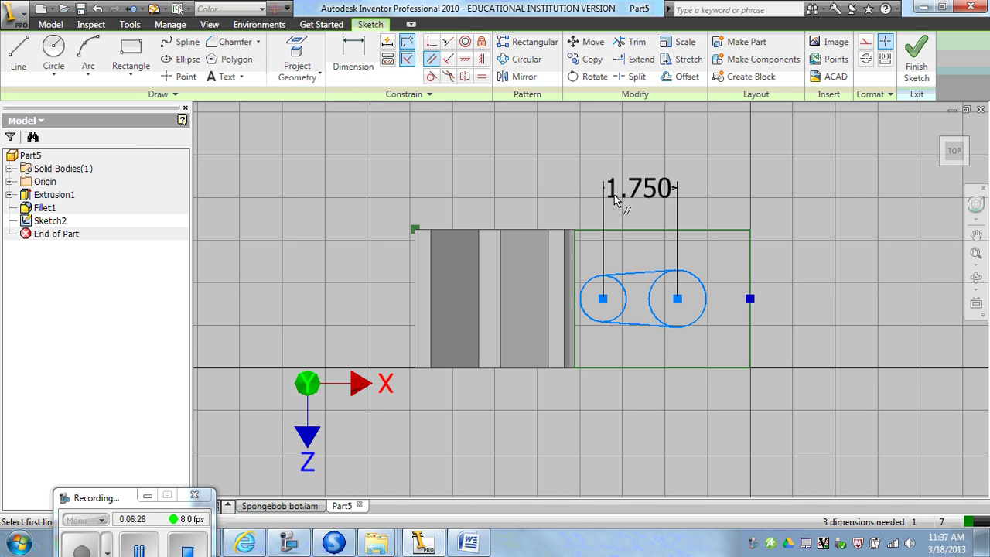
click(641, 274)
click(642, 329)
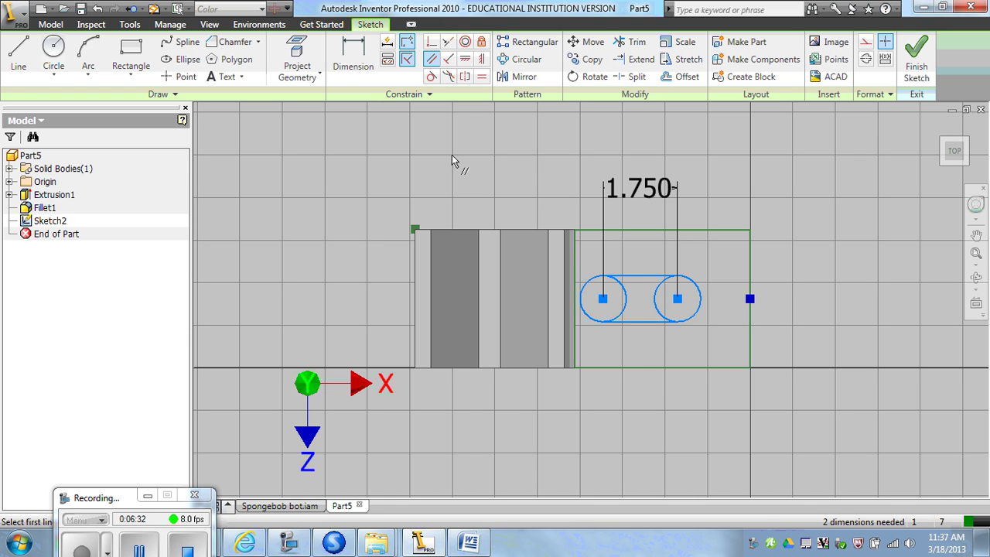
- Dimension the distance between the upper and lower connecting lines as 1.5 in
key(d)
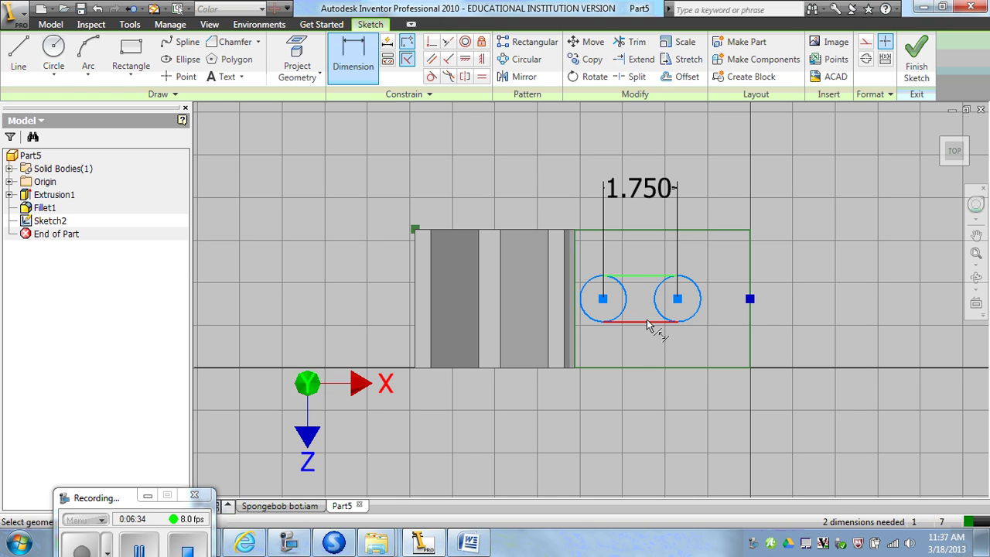
click(648, 322)
click(672, 276)
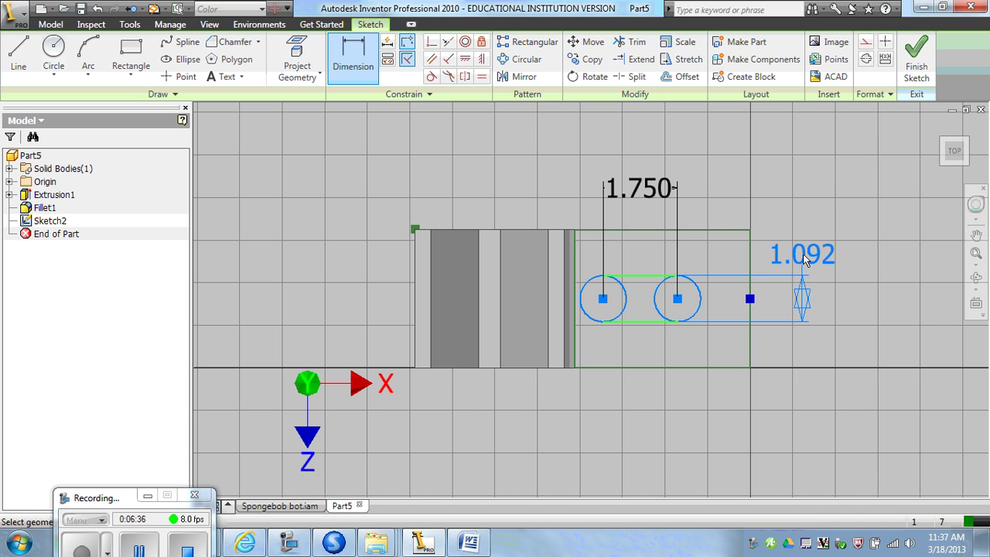
click(804, 259)
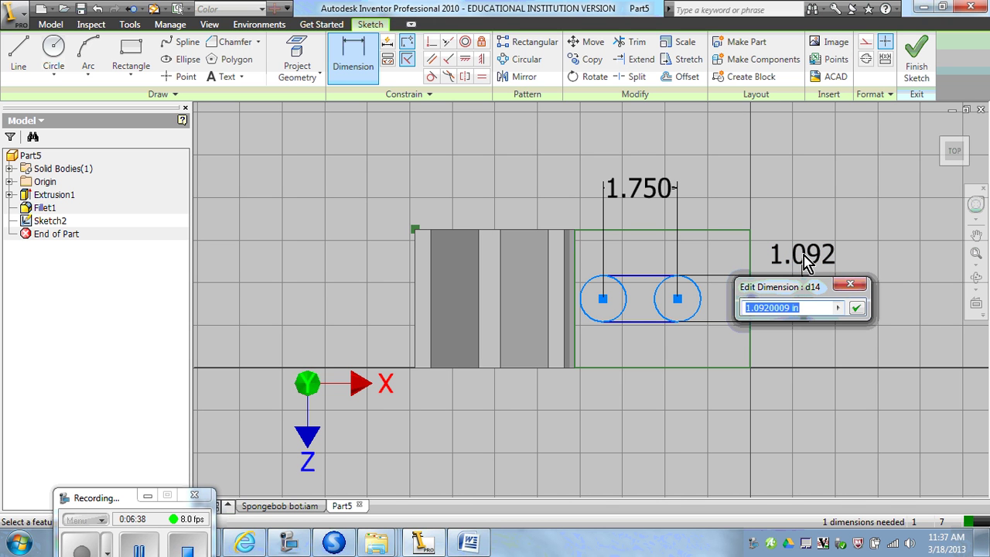
text(1.5)
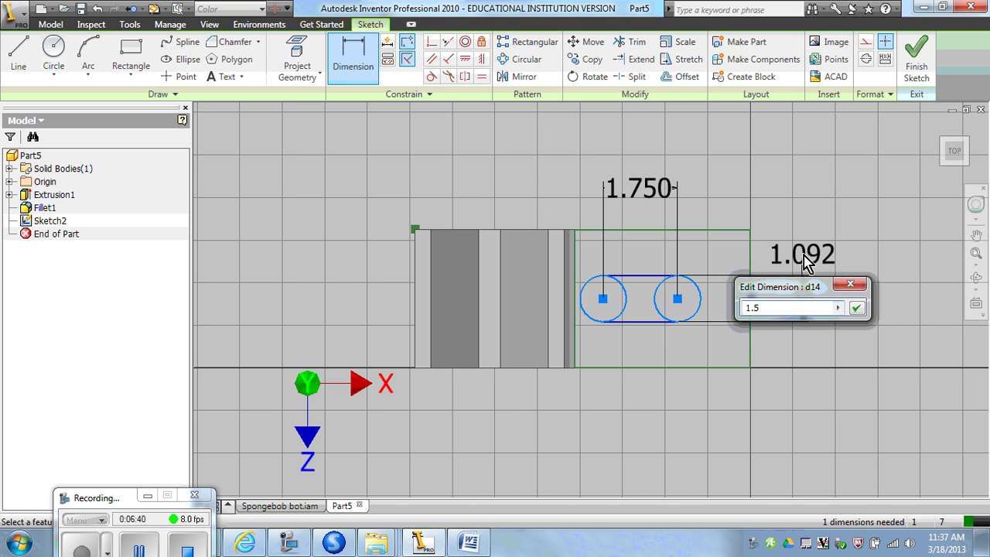
key(Return)
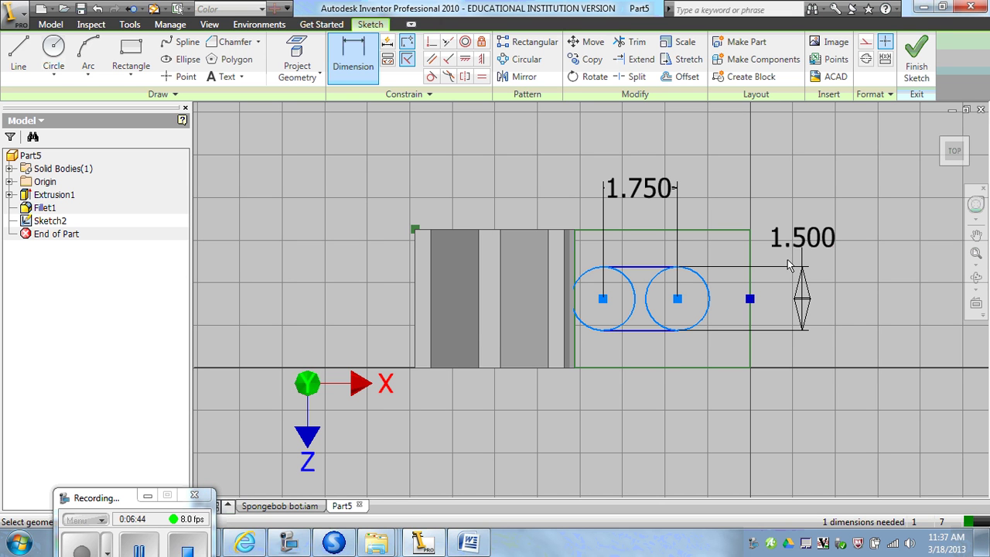
click(139, 547)
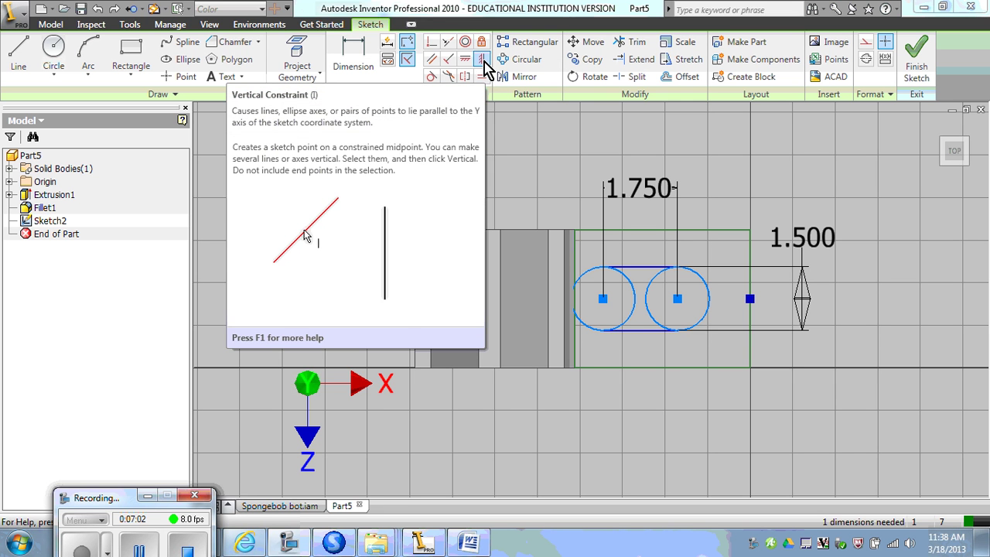
- Constrain the lower connecting line's midpoint vertically in line with the midpoint of the base face's lower long edge
click(483, 61)
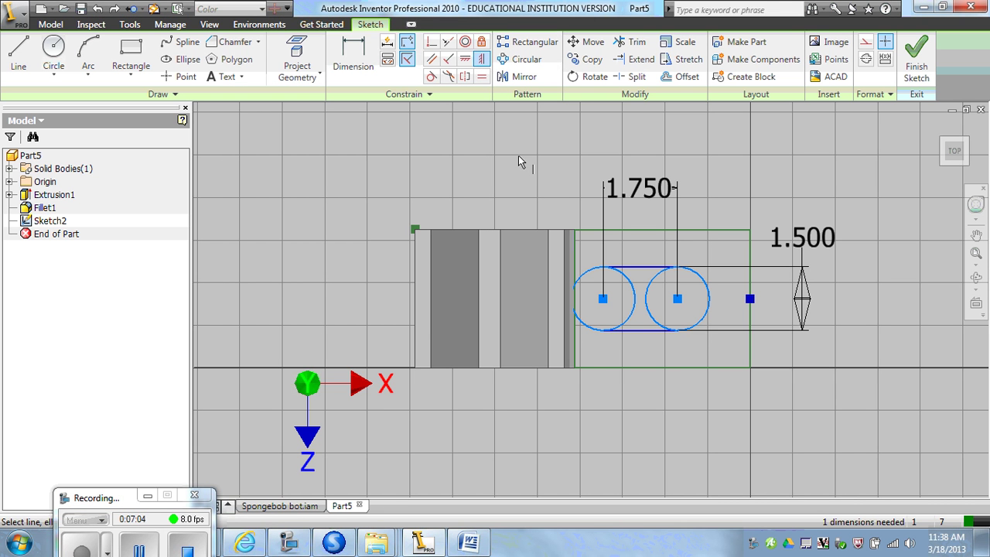
click(641, 332)
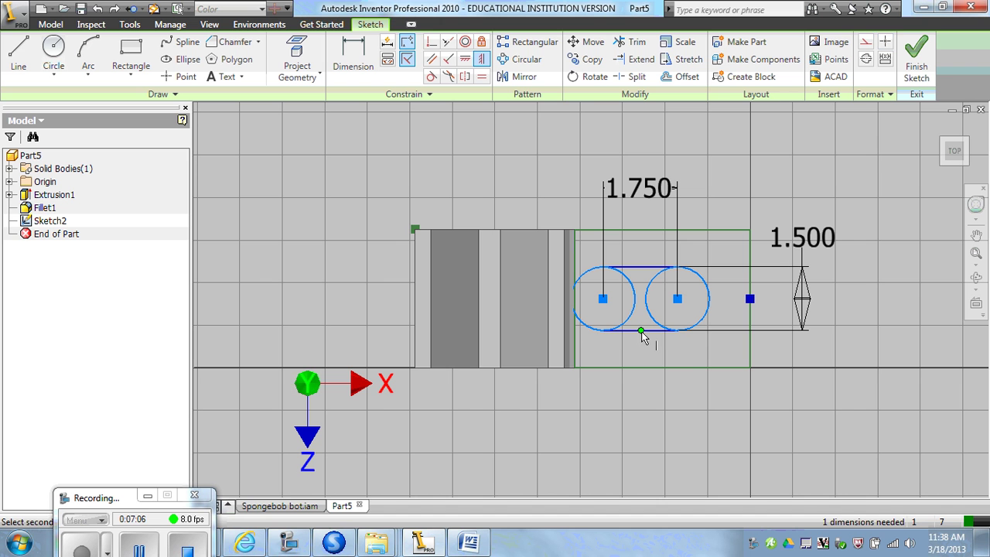
click(662, 367)
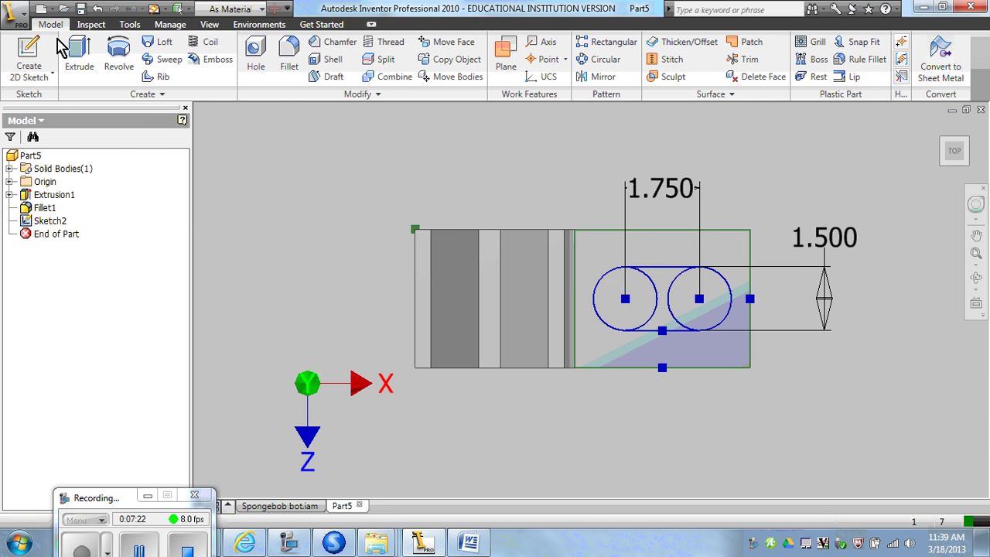
- Extrude the full slot-shaped profile, including both circles and the area between them, 0.25 in upward from the base
click(79, 61)
click(663, 297)
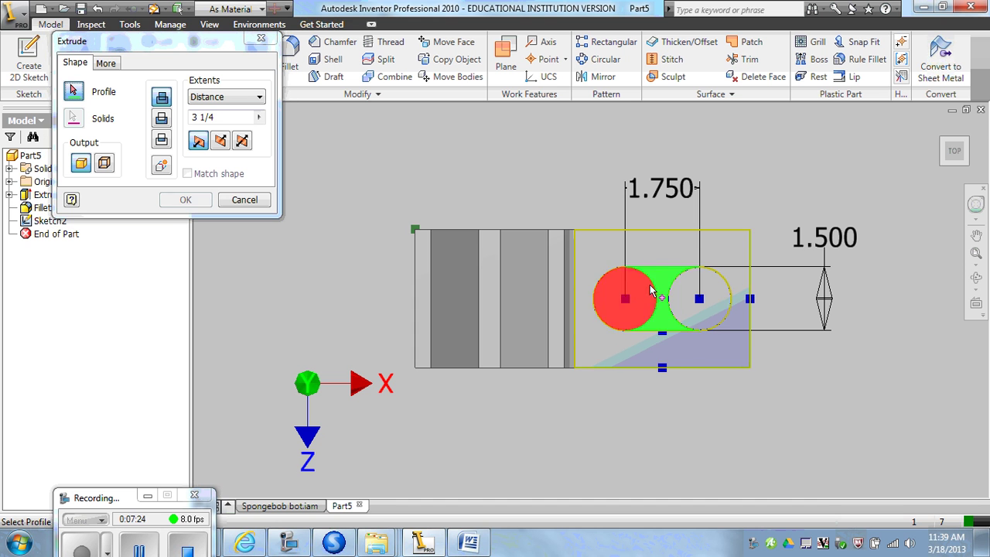
click(644, 290)
click(677, 287)
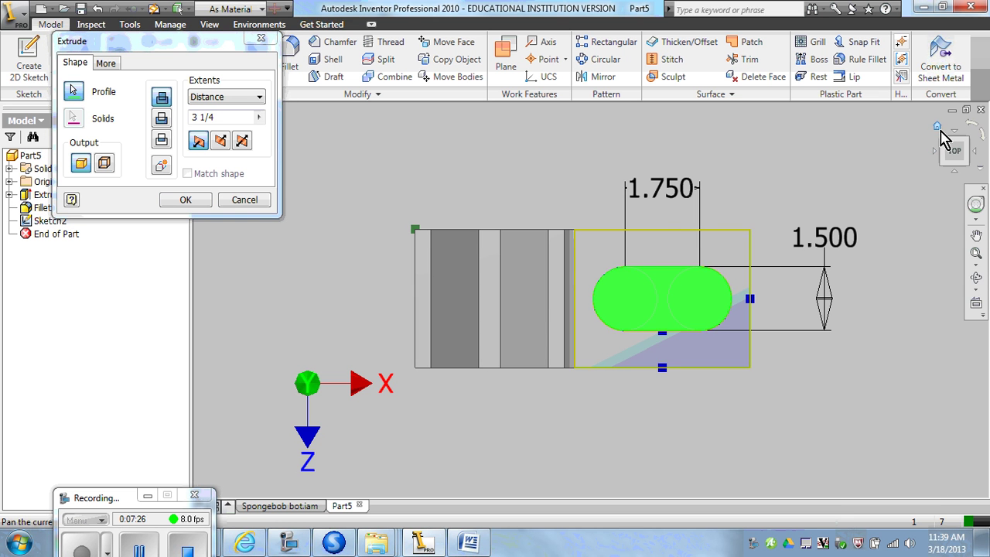
click(938, 132)
click(227, 115)
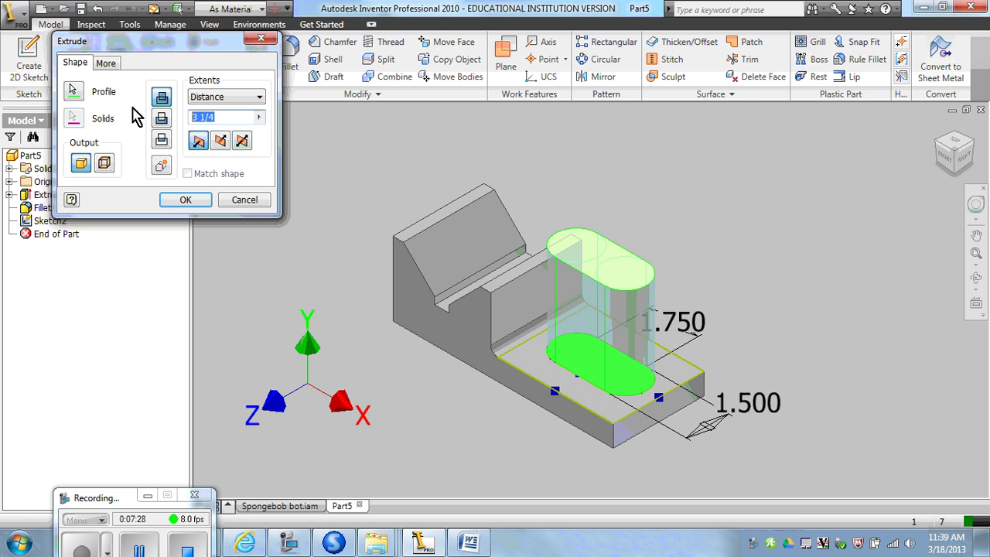
text(.25)
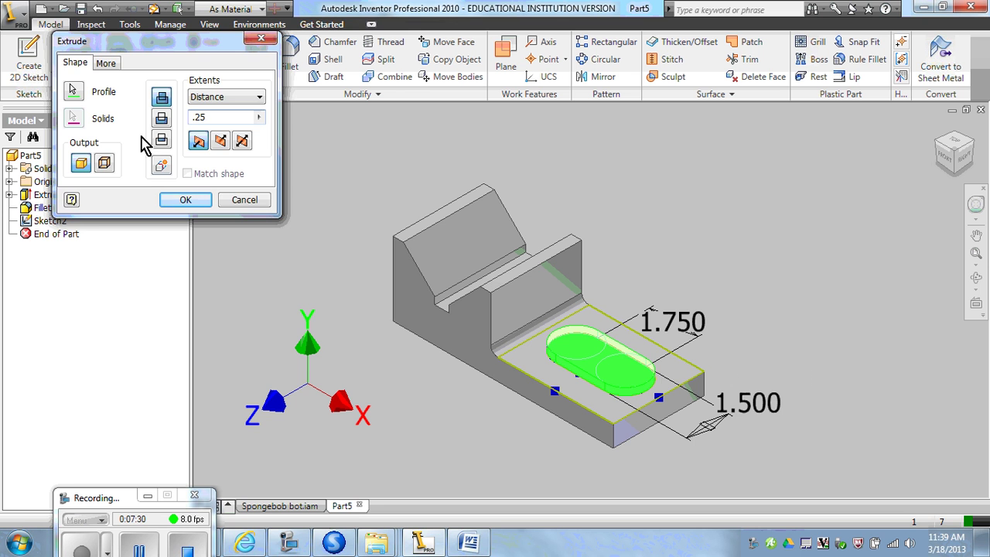
click(190, 203)
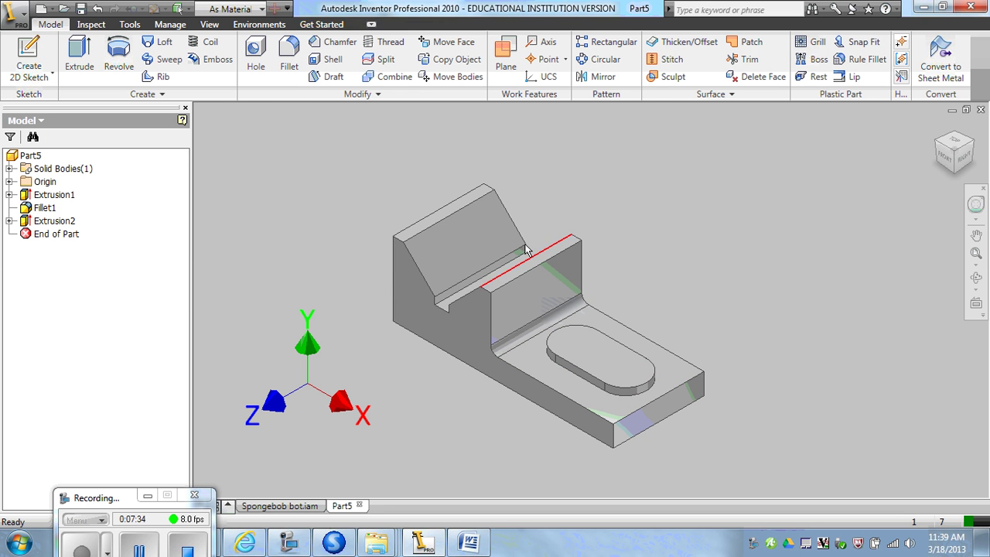
- Fillet the edge loop where the raised oblong pad meets the base with a 1/8 in radius
click(288, 48)
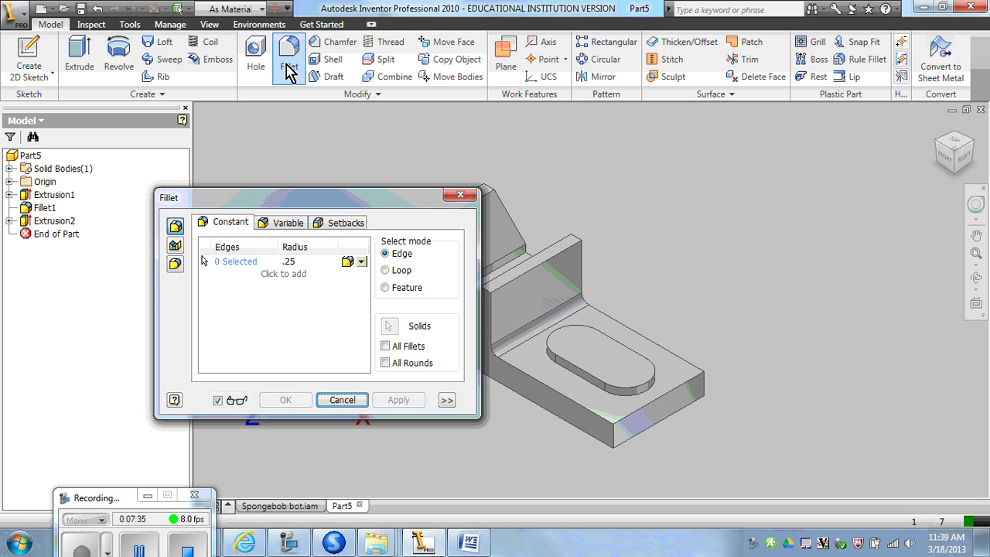
click(289, 262)
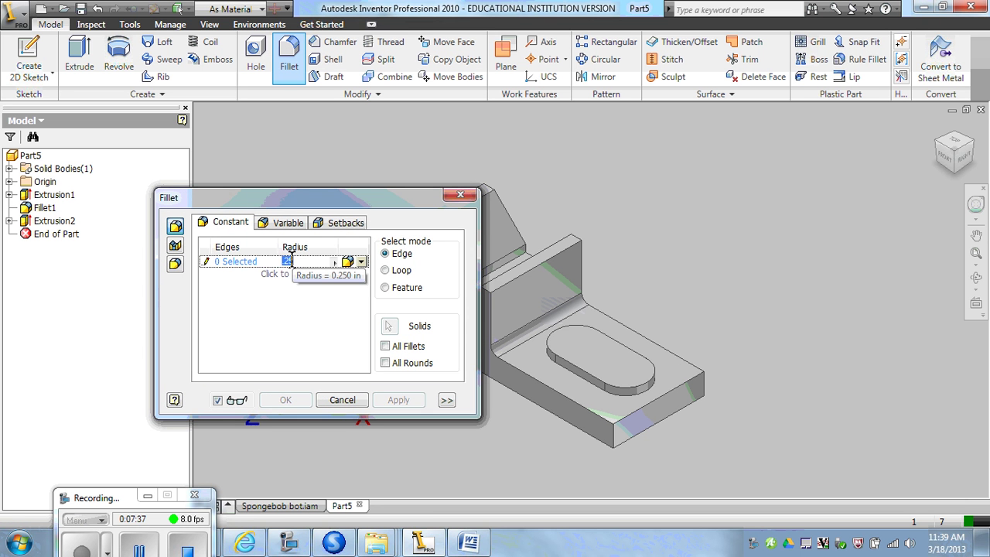
text(1/)
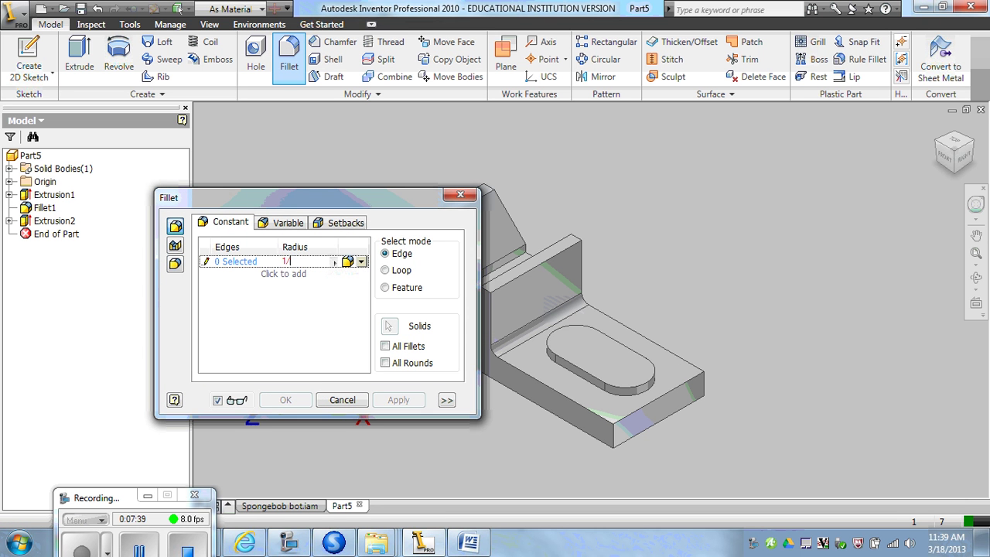
text(8)
click(224, 263)
click(558, 368)
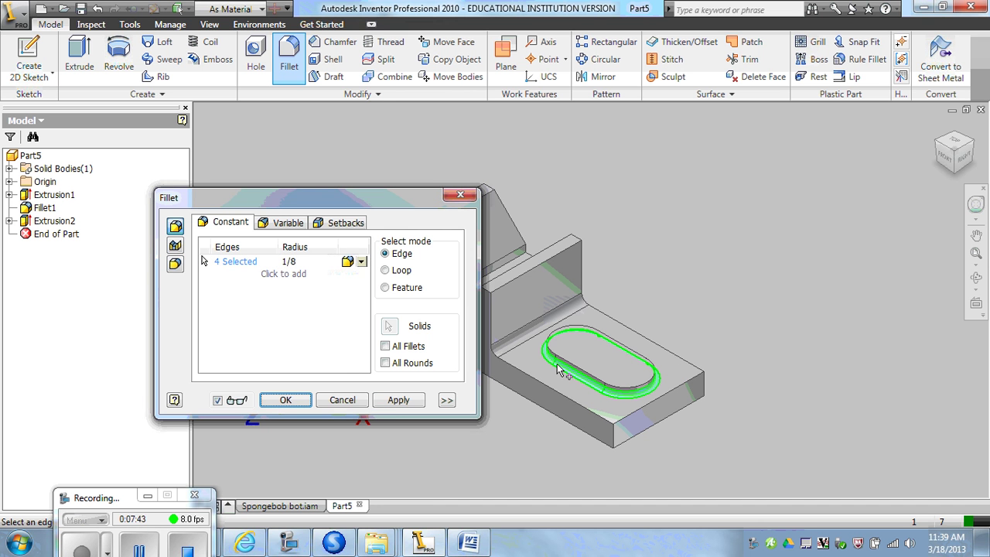
click(396, 404)
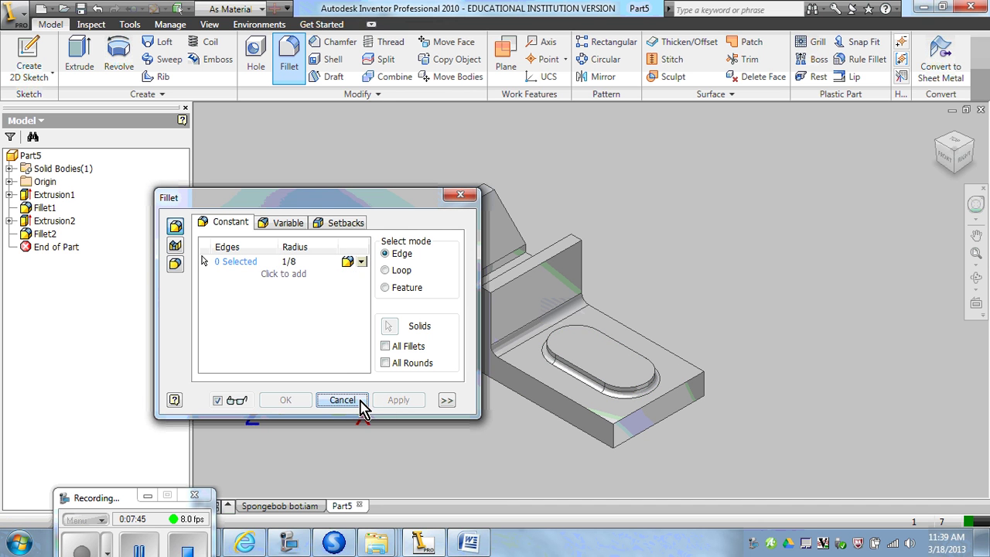
click(361, 400)
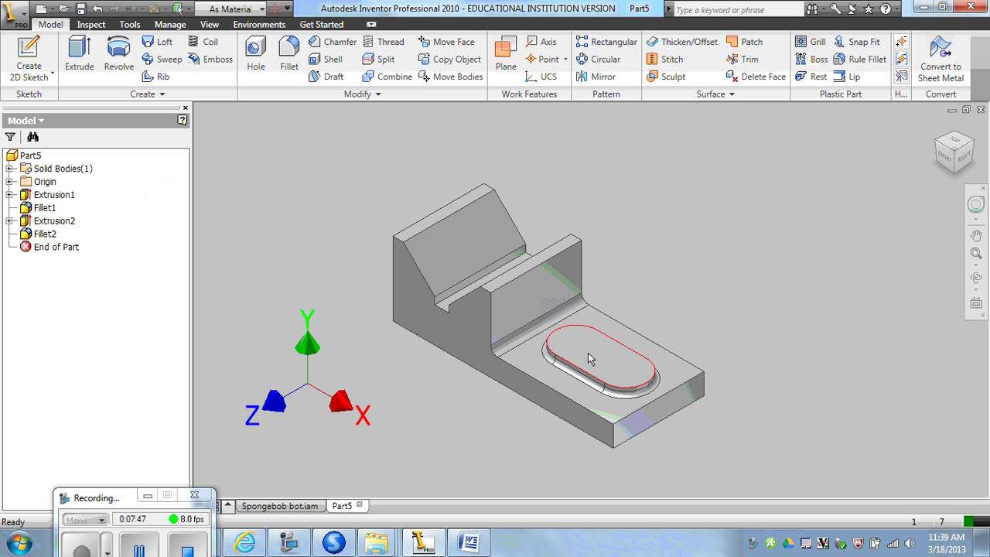
- Start a new sketch on the raised pad's top face and view it straight from above
right_click(590, 351)
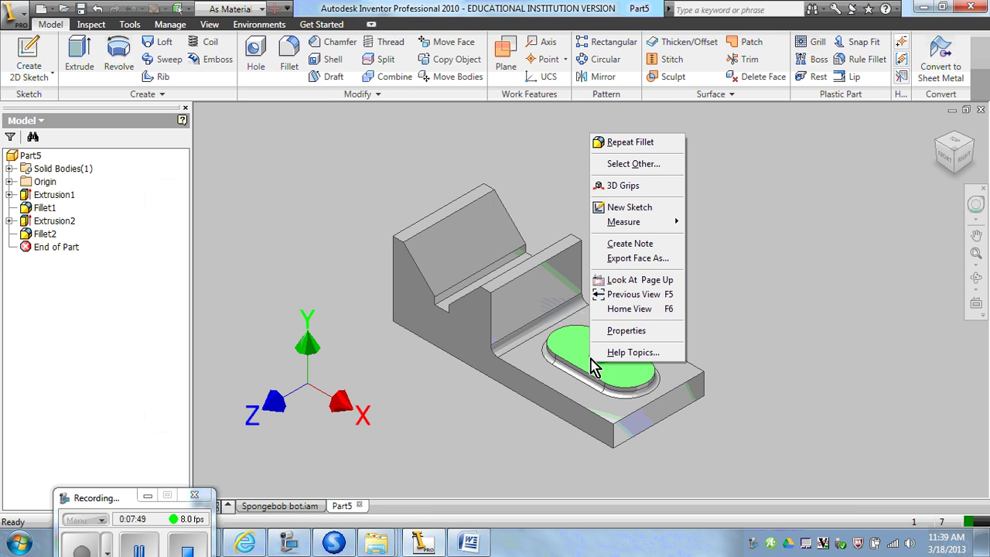
click(624, 207)
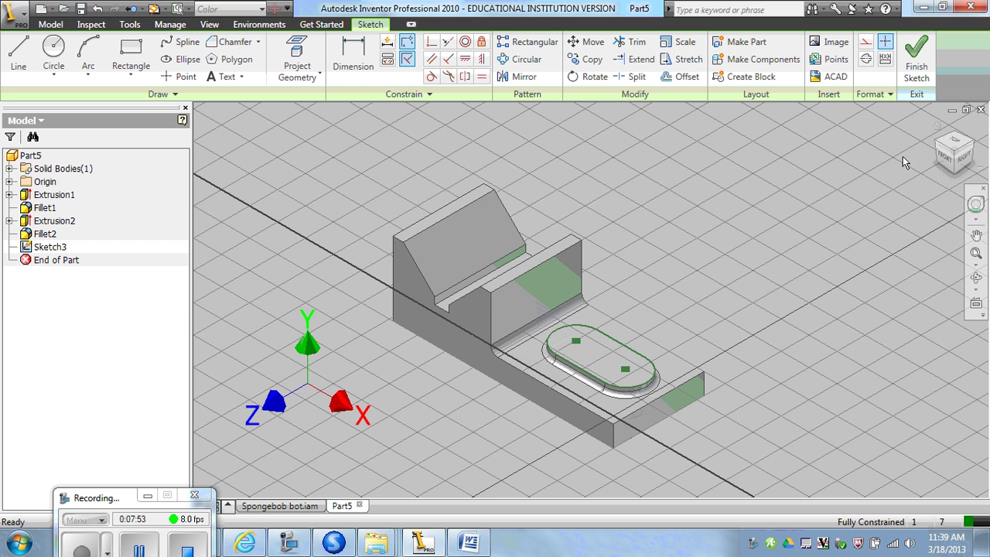
click(956, 145)
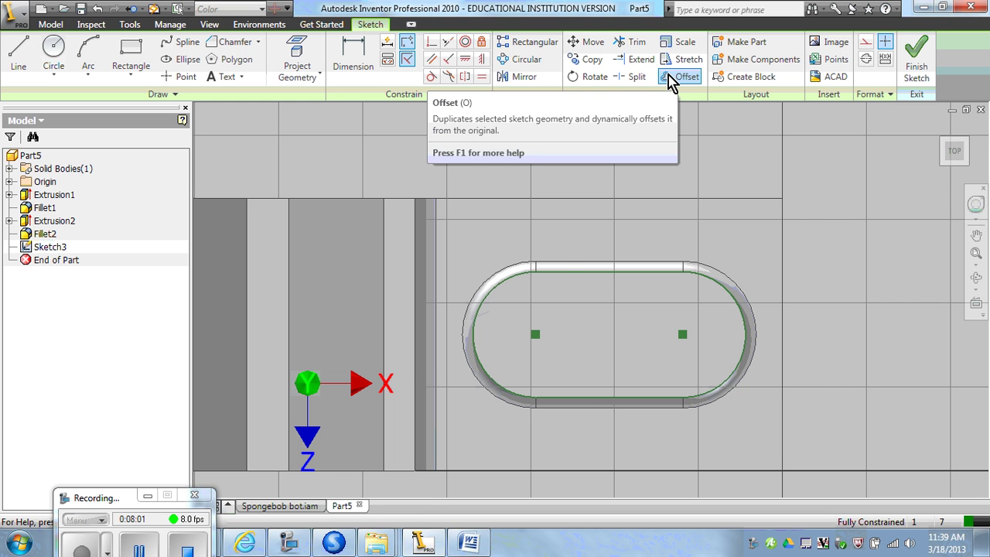
- Offset the pad's top-face outline inward to form a smaller slot about 0.71 in wide
click(671, 80)
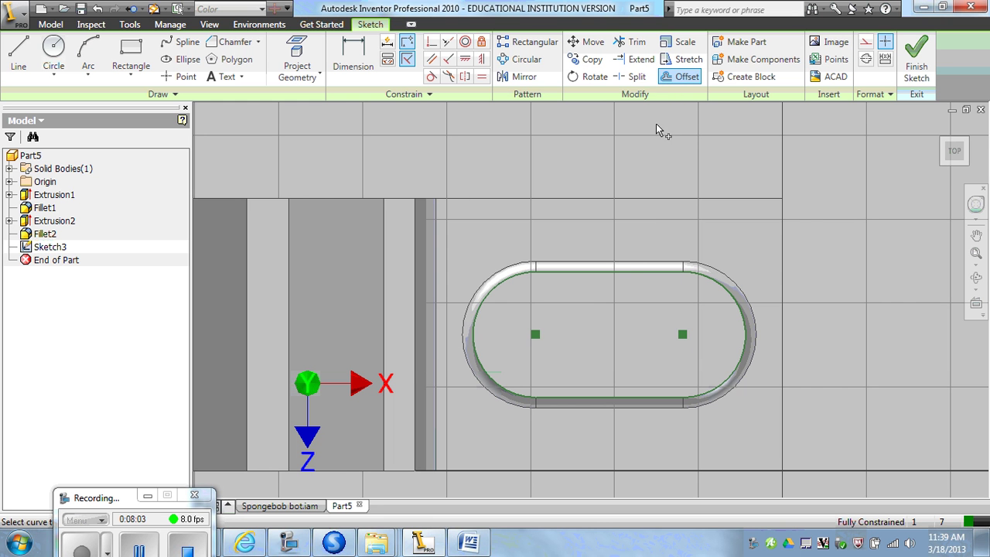
click(638, 271)
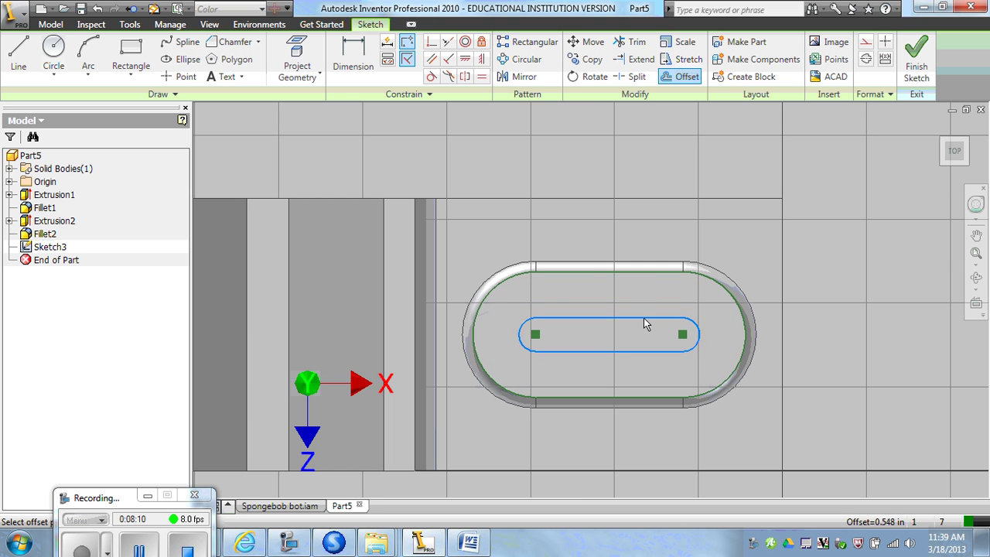
click(648, 304)
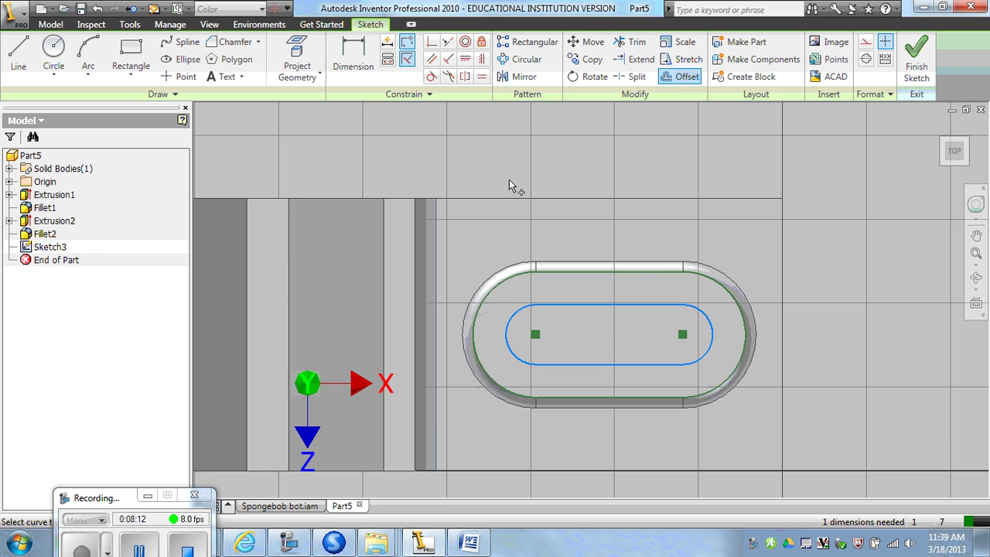
- Dimension the inner slot's width between its two straight edges as 0.75 in and finish the sketch
click(355, 60)
click(597, 304)
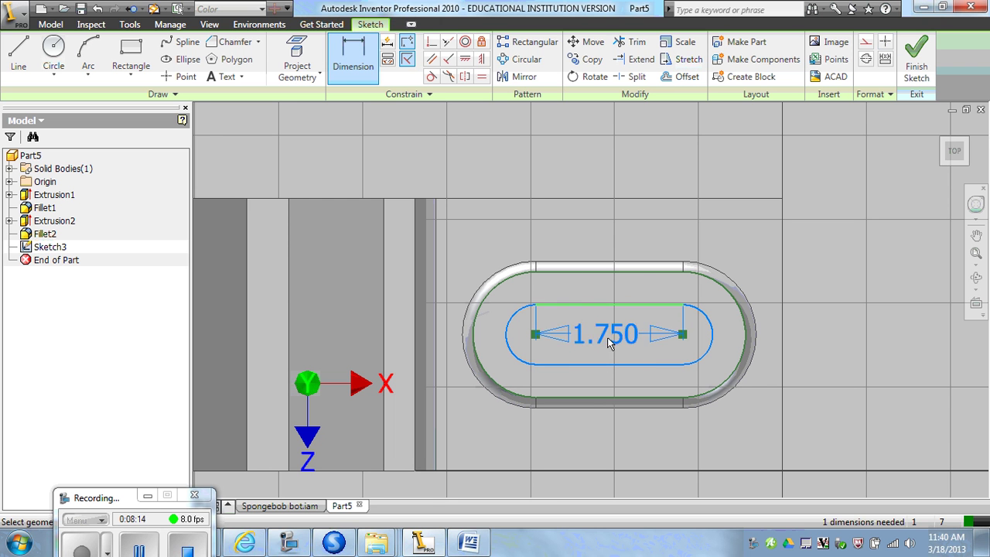
click(612, 362)
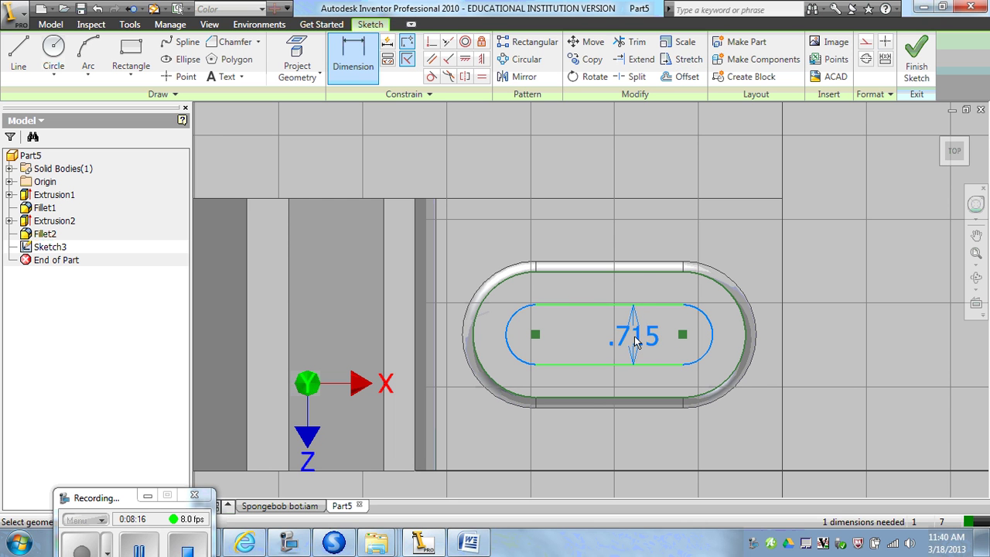
click(634, 338)
click(635, 339)
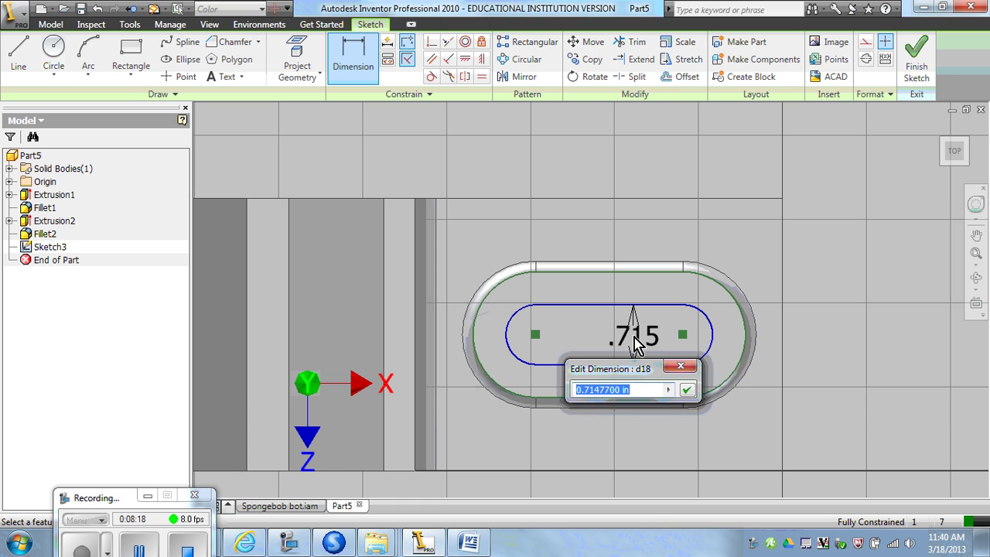
text(.7)
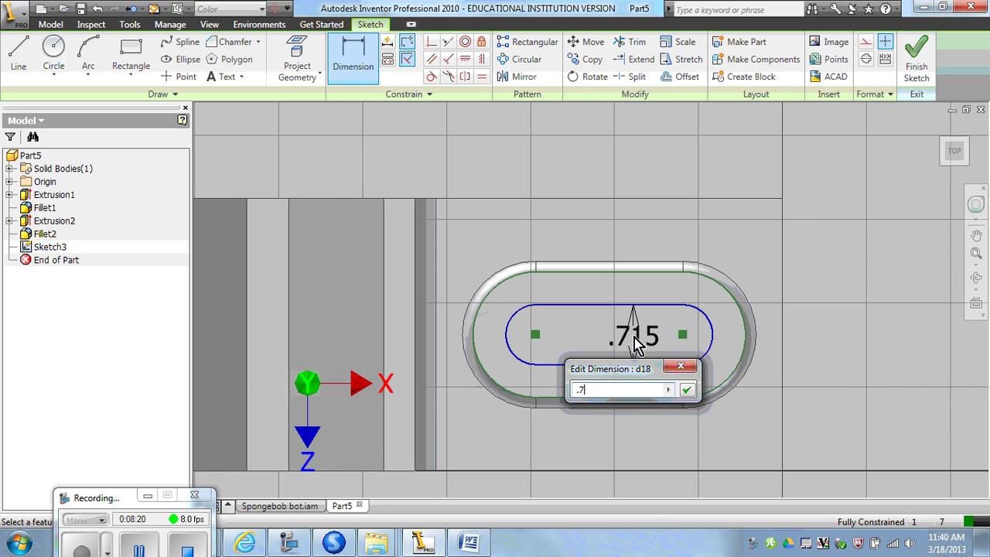
text(5)
key(Return)
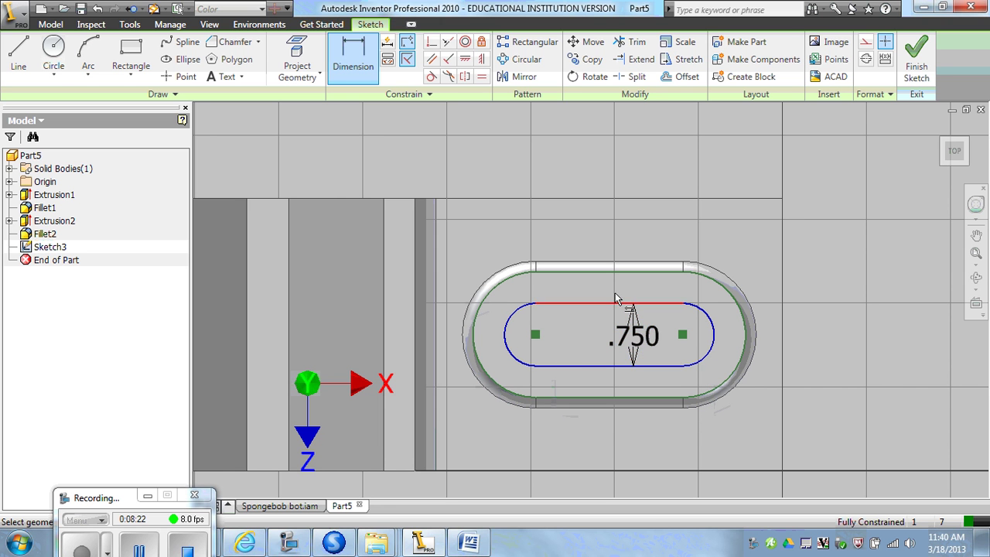
click(916, 52)
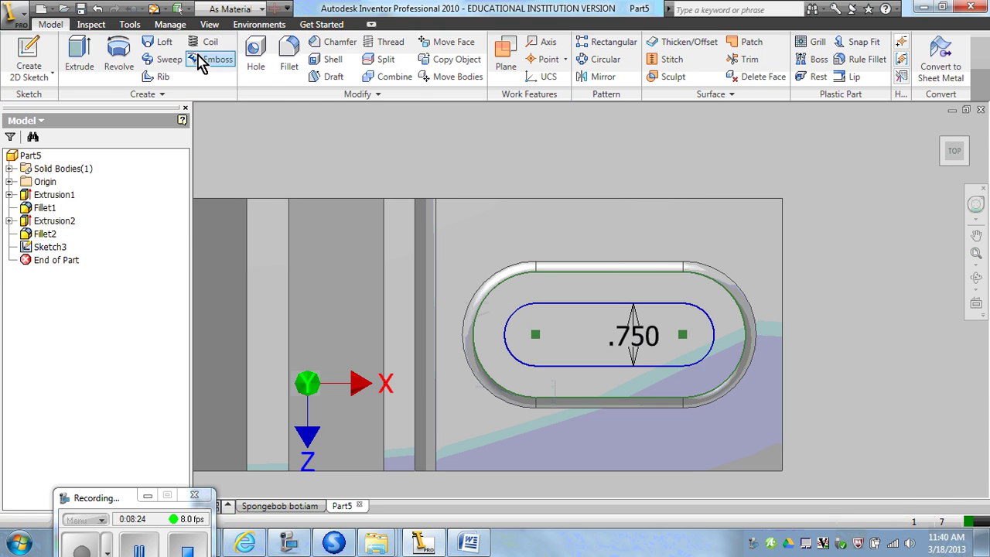
- Cut the inner slot profile through the whole part with an Extrude cut using the All extent
click(76, 48)
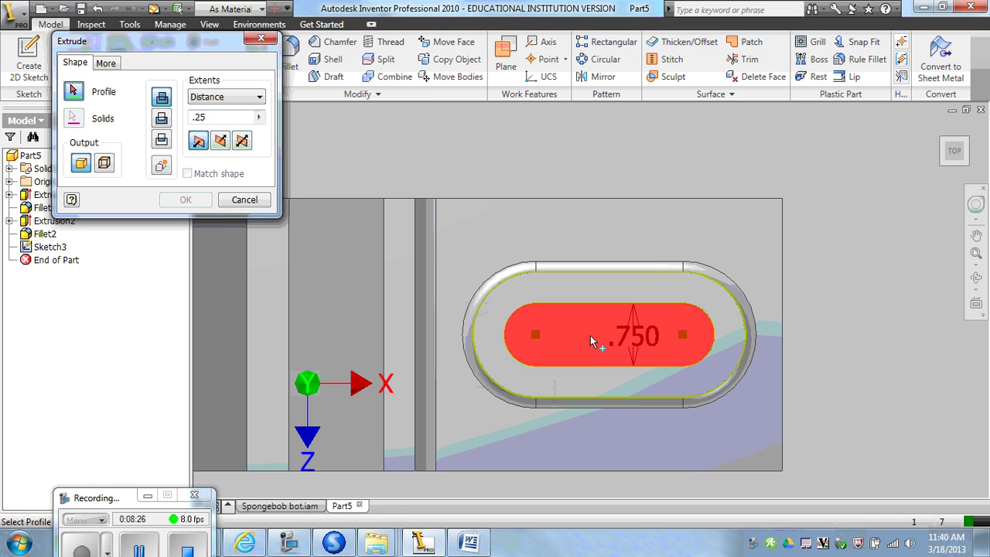
click(259, 96)
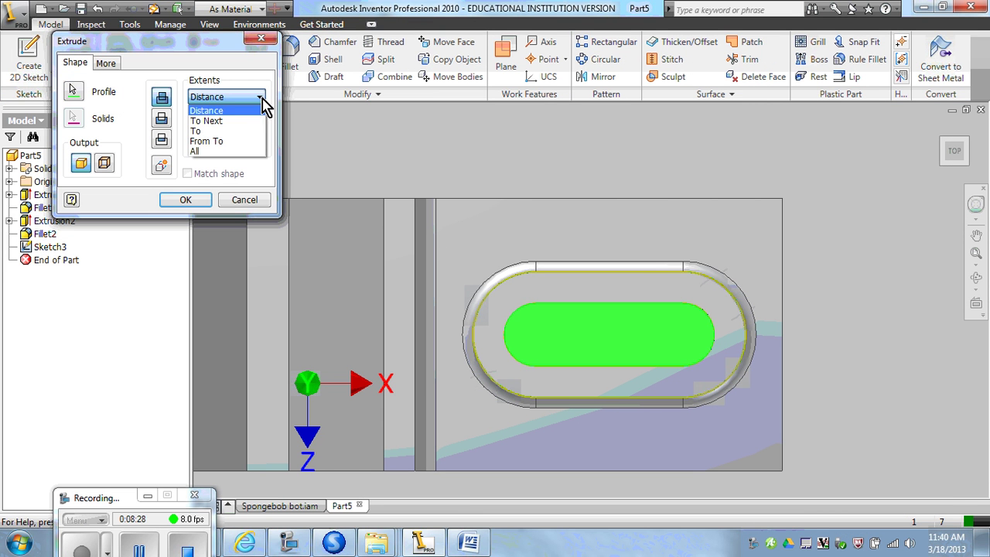
click(162, 121)
click(163, 123)
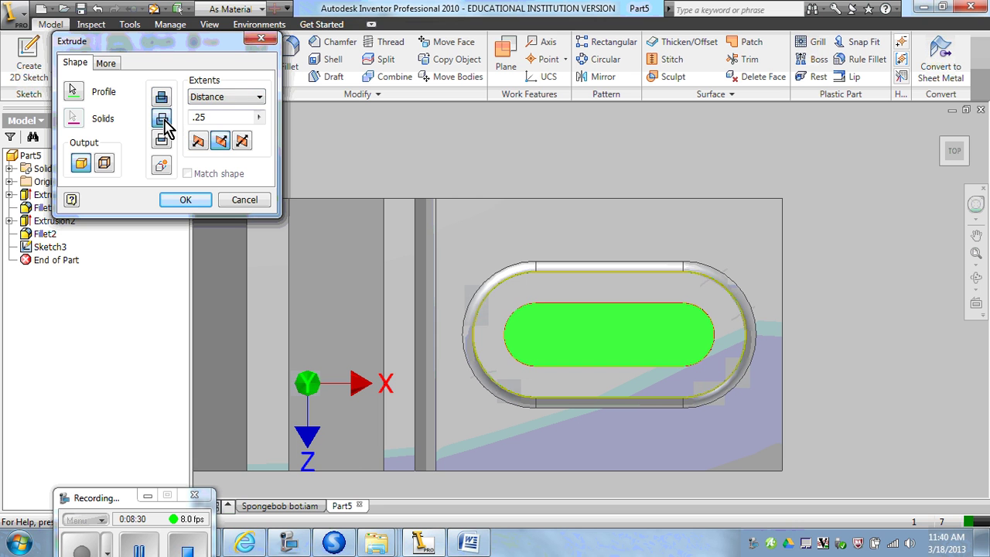
click(255, 99)
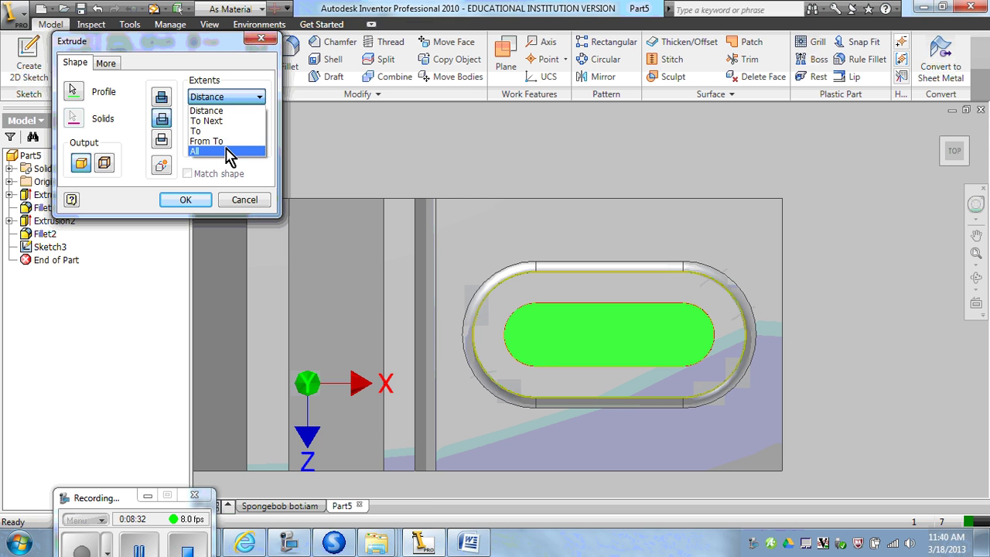
click(230, 155)
click(190, 201)
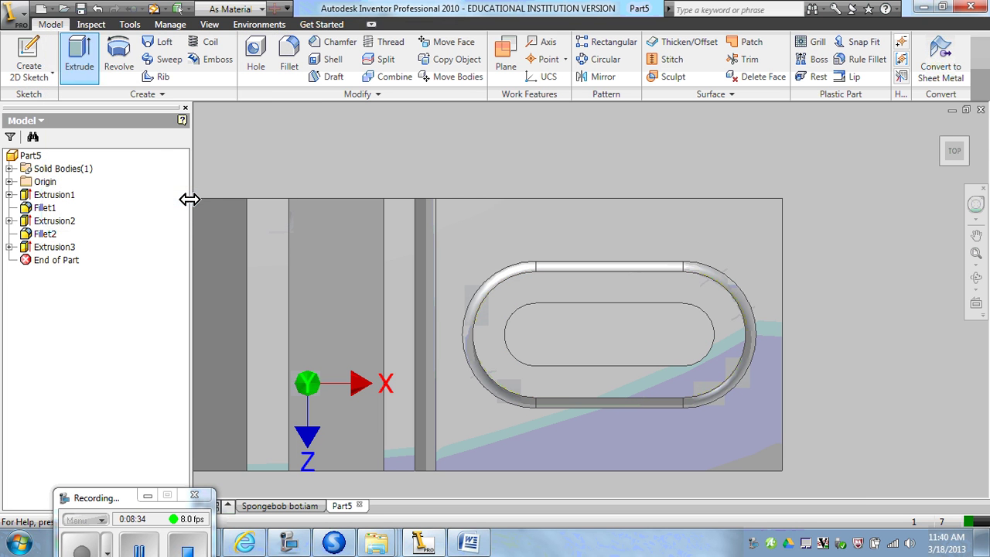
click(938, 126)
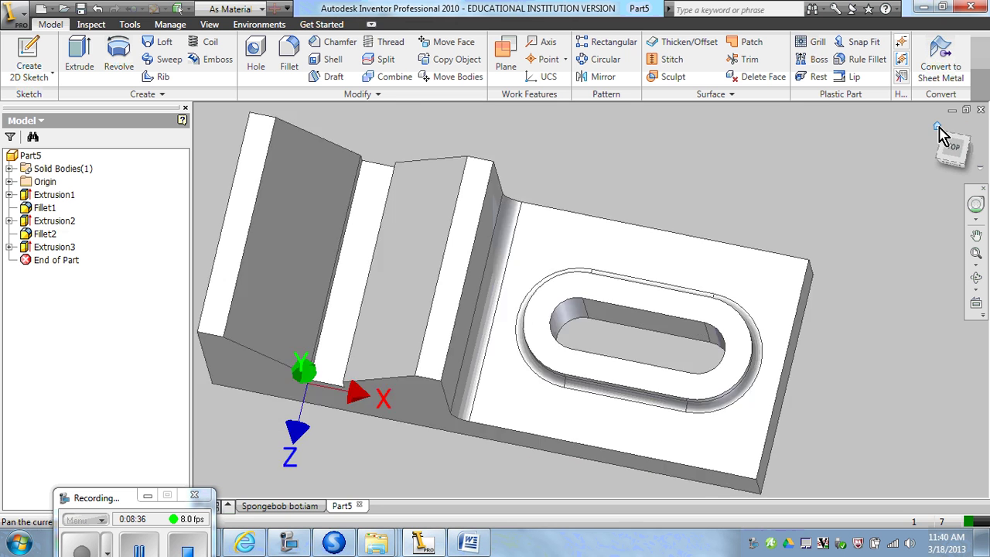